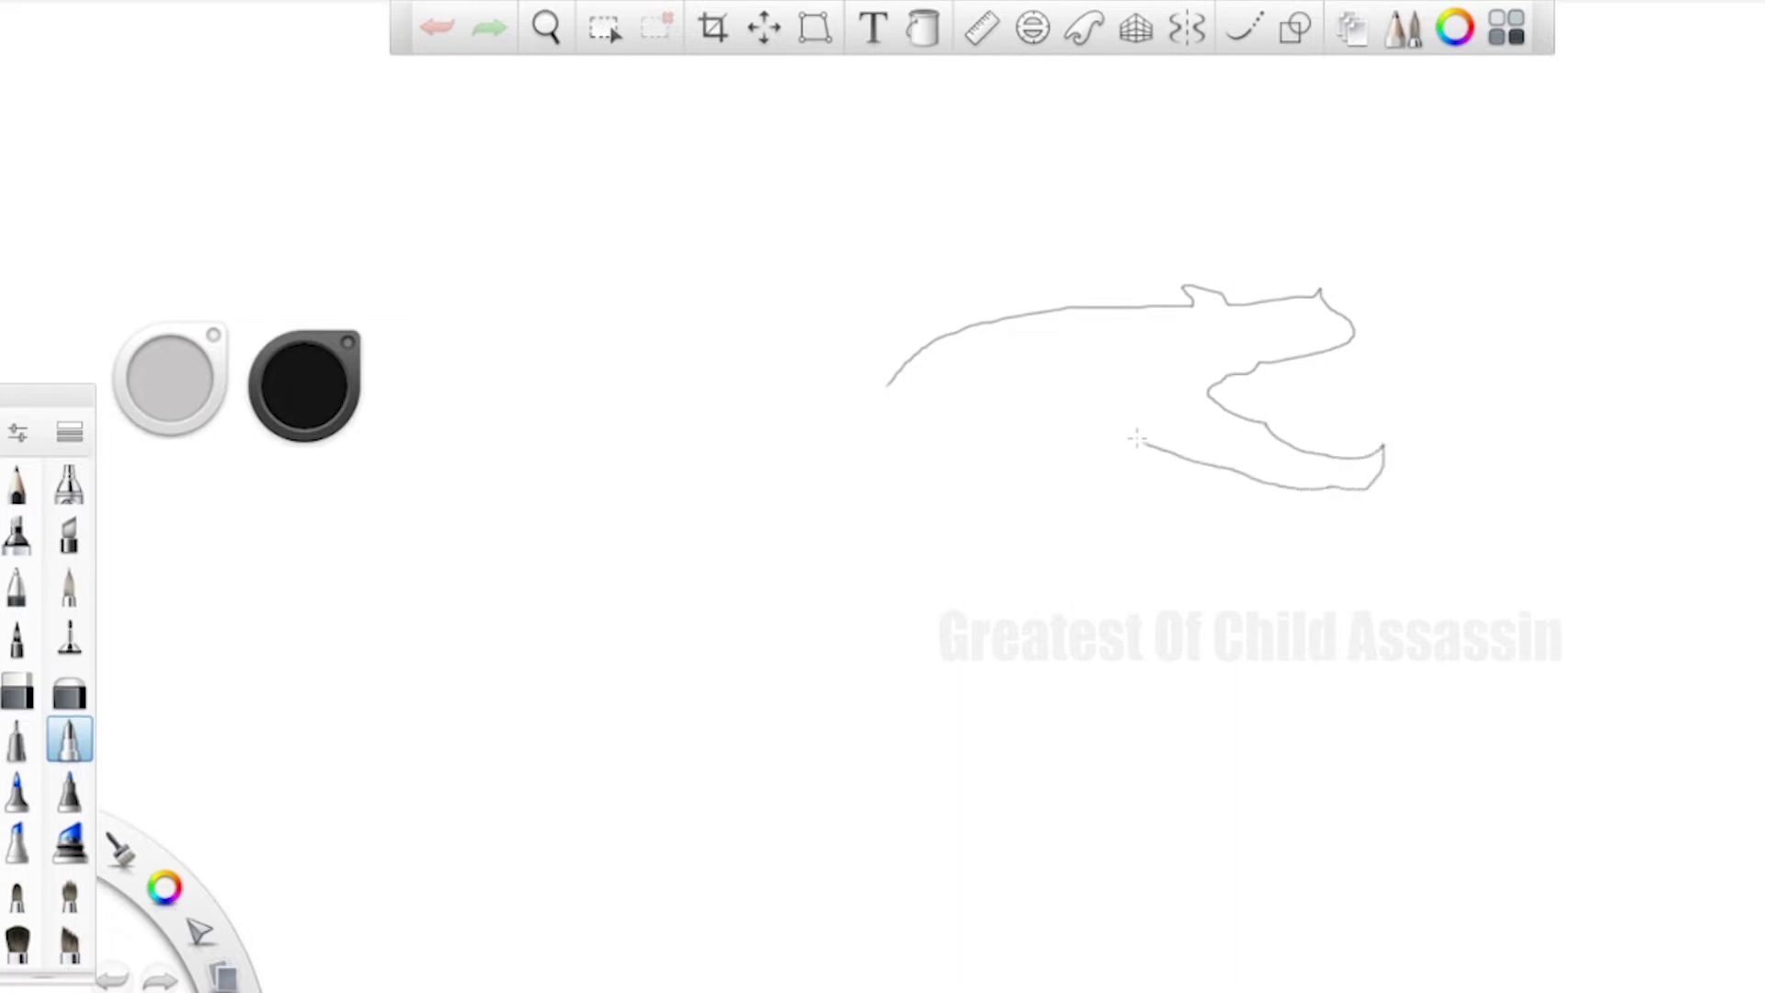
Outline the creature's curved body and tail, its lowered arm with a clawed hand, and the fins on that arm and the back
mouse_move(1138, 441)
mouse_down()
mouse_move(1129, 476)
mouse_move(939, 547)
mouse_move(906, 595)
mouse_move(905, 637)
mouse_move(976, 697)
mouse_move(1112, 752)
mouse_move(1150, 809)
mouse_move(1144, 862)
mouse_move(1071, 915)
mouse_move(1055, 908)
mouse_move(1082, 861)
mouse_move(1027, 801)
mouse_move(822, 690)
mouse_move(767, 626)
mouse_move(731, 488)
mouse_move(823, 418)
mouse_up()
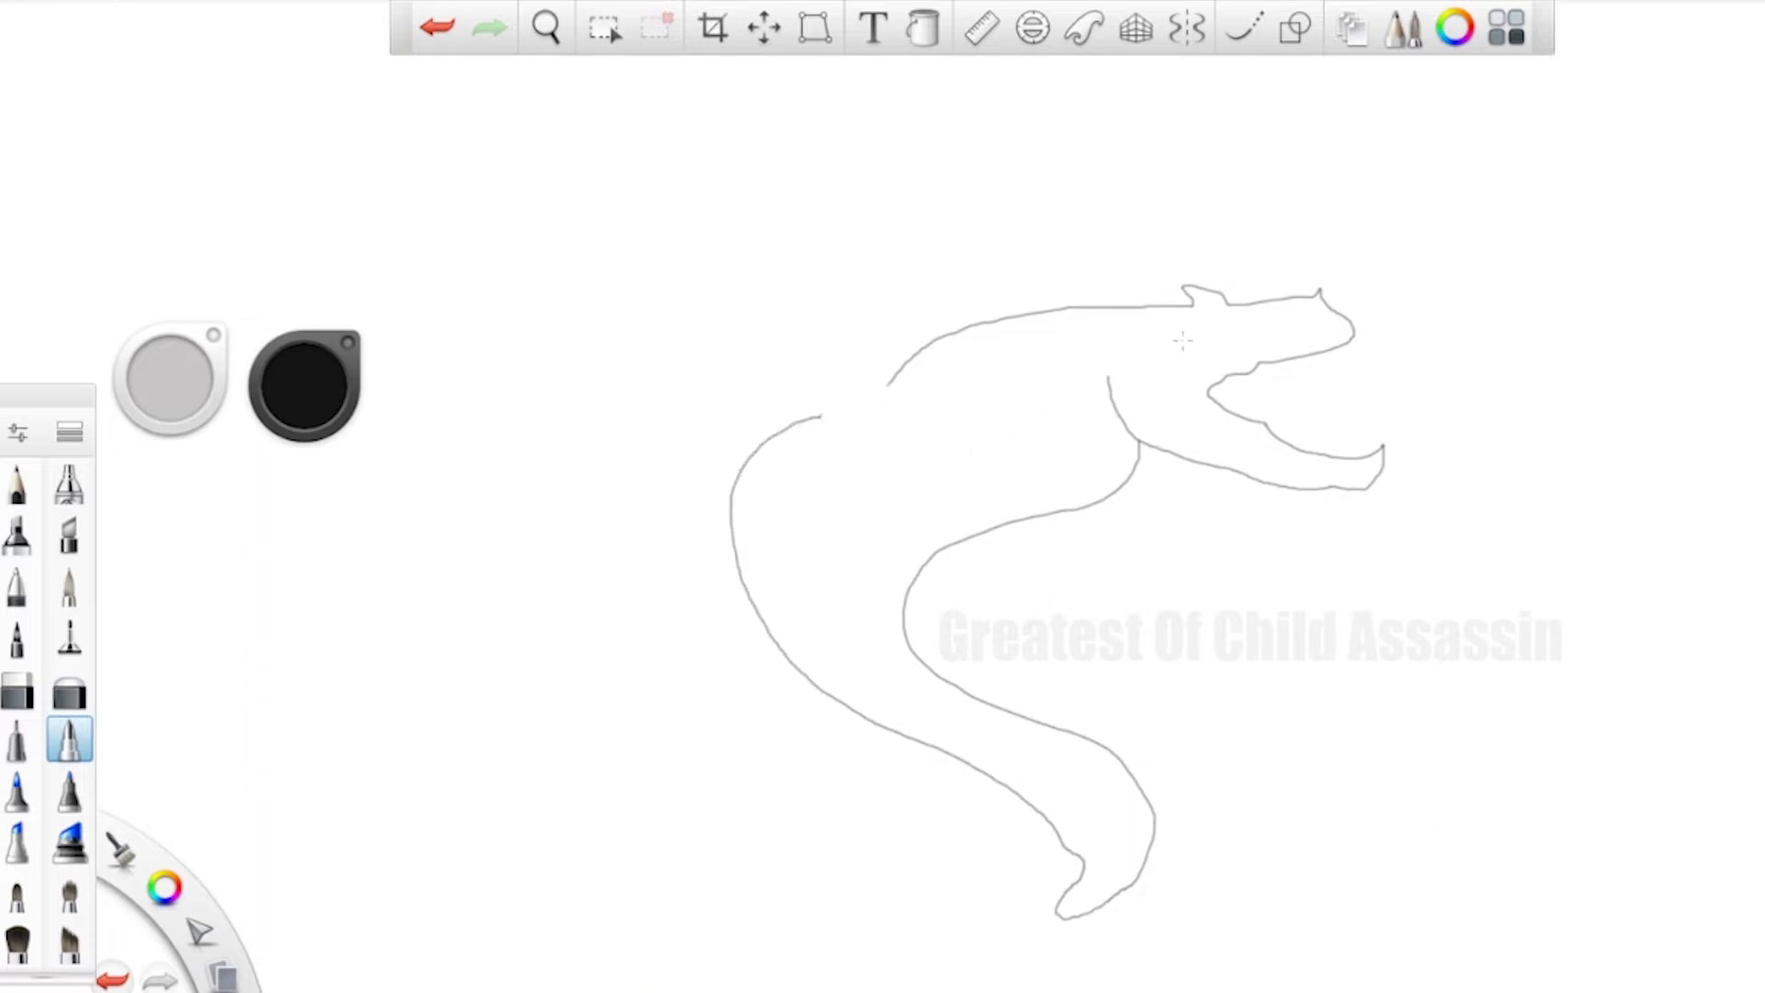
mouse_move(1055, 374)
mouse_down()
mouse_move(883, 397)
mouse_move(798, 348)
mouse_move(697, 341)
mouse_move(541, 388)
mouse_move(480, 460)
mouse_move(408, 504)
mouse_move(443, 502)
mouse_move(406, 546)
mouse_move(456, 514)
mouse_move(457, 592)
mouse_move(495, 530)
mouse_move(529, 577)
mouse_move(550, 460)
mouse_move(729, 406)
mouse_move(786, 404)
mouse_move(865, 449)
mouse_move(951, 448)
mouse_up()
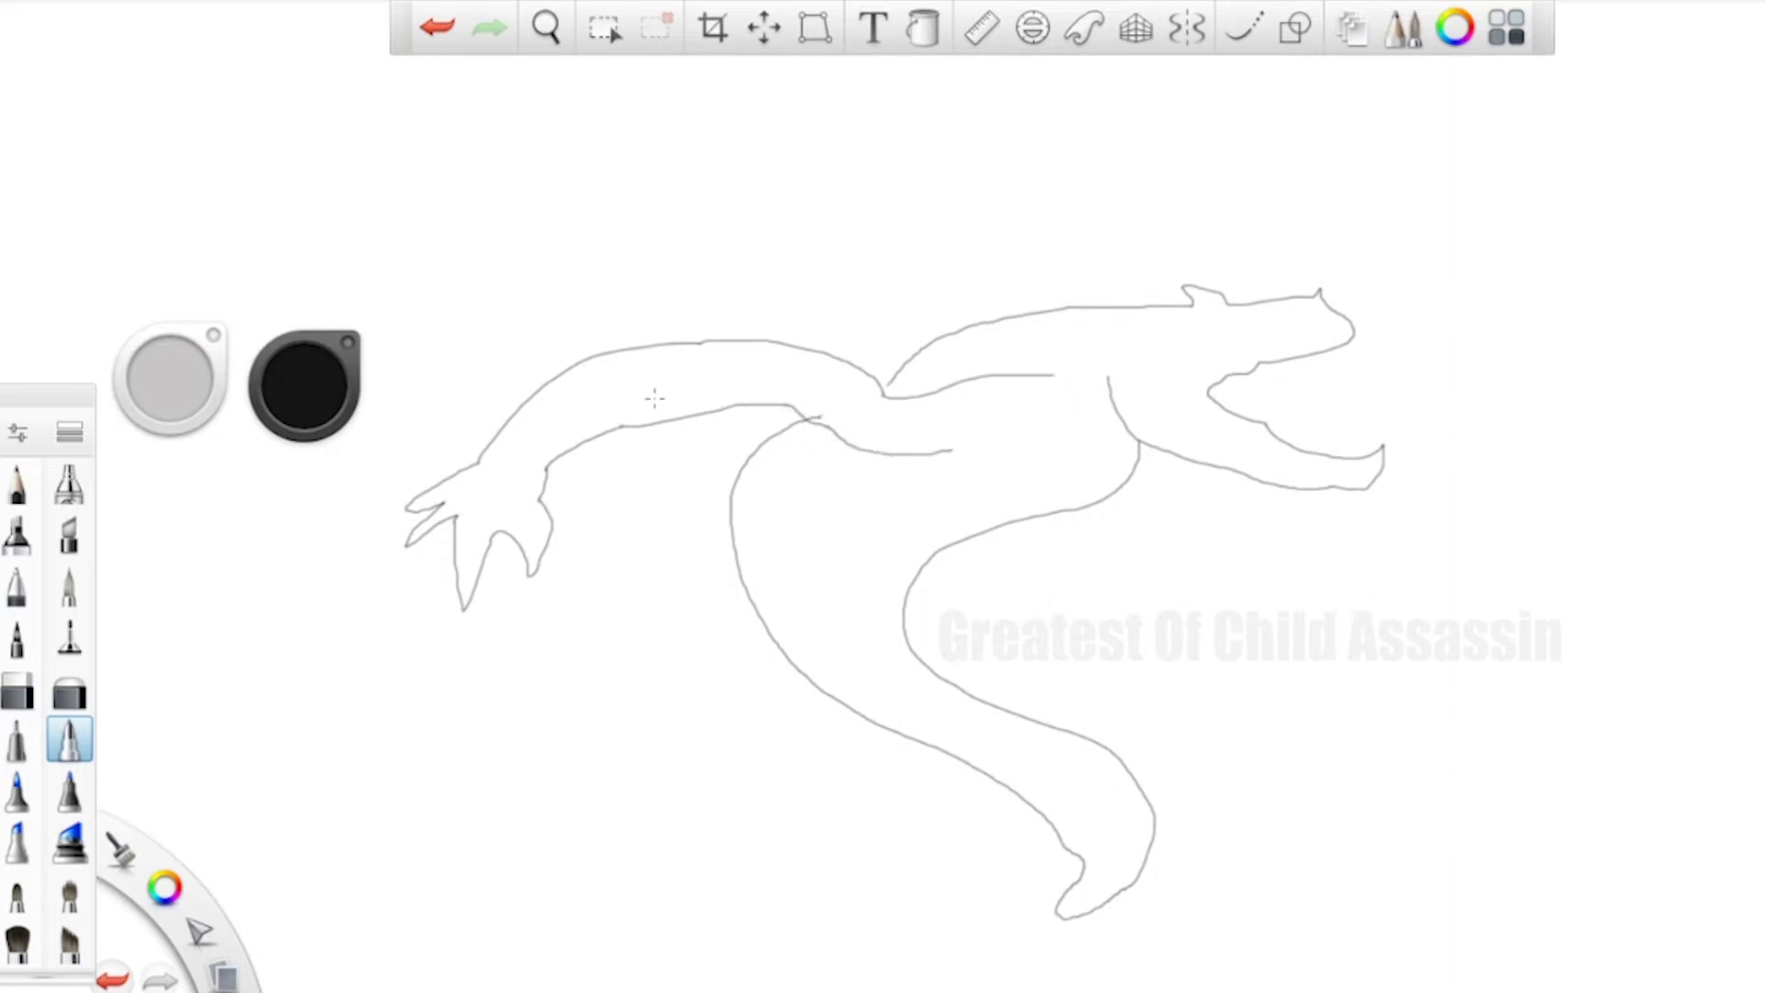
mouse_move(574, 364)
mouse_down()
mouse_move(722, 314)
mouse_move(696, 342)
mouse_up()
mouse_move(870, 377)
mouse_down()
mouse_move(929, 283)
mouse_move(873, 250)
mouse_move(1128, 258)
mouse_move(1113, 241)
mouse_move(1171, 306)
mouse_up()
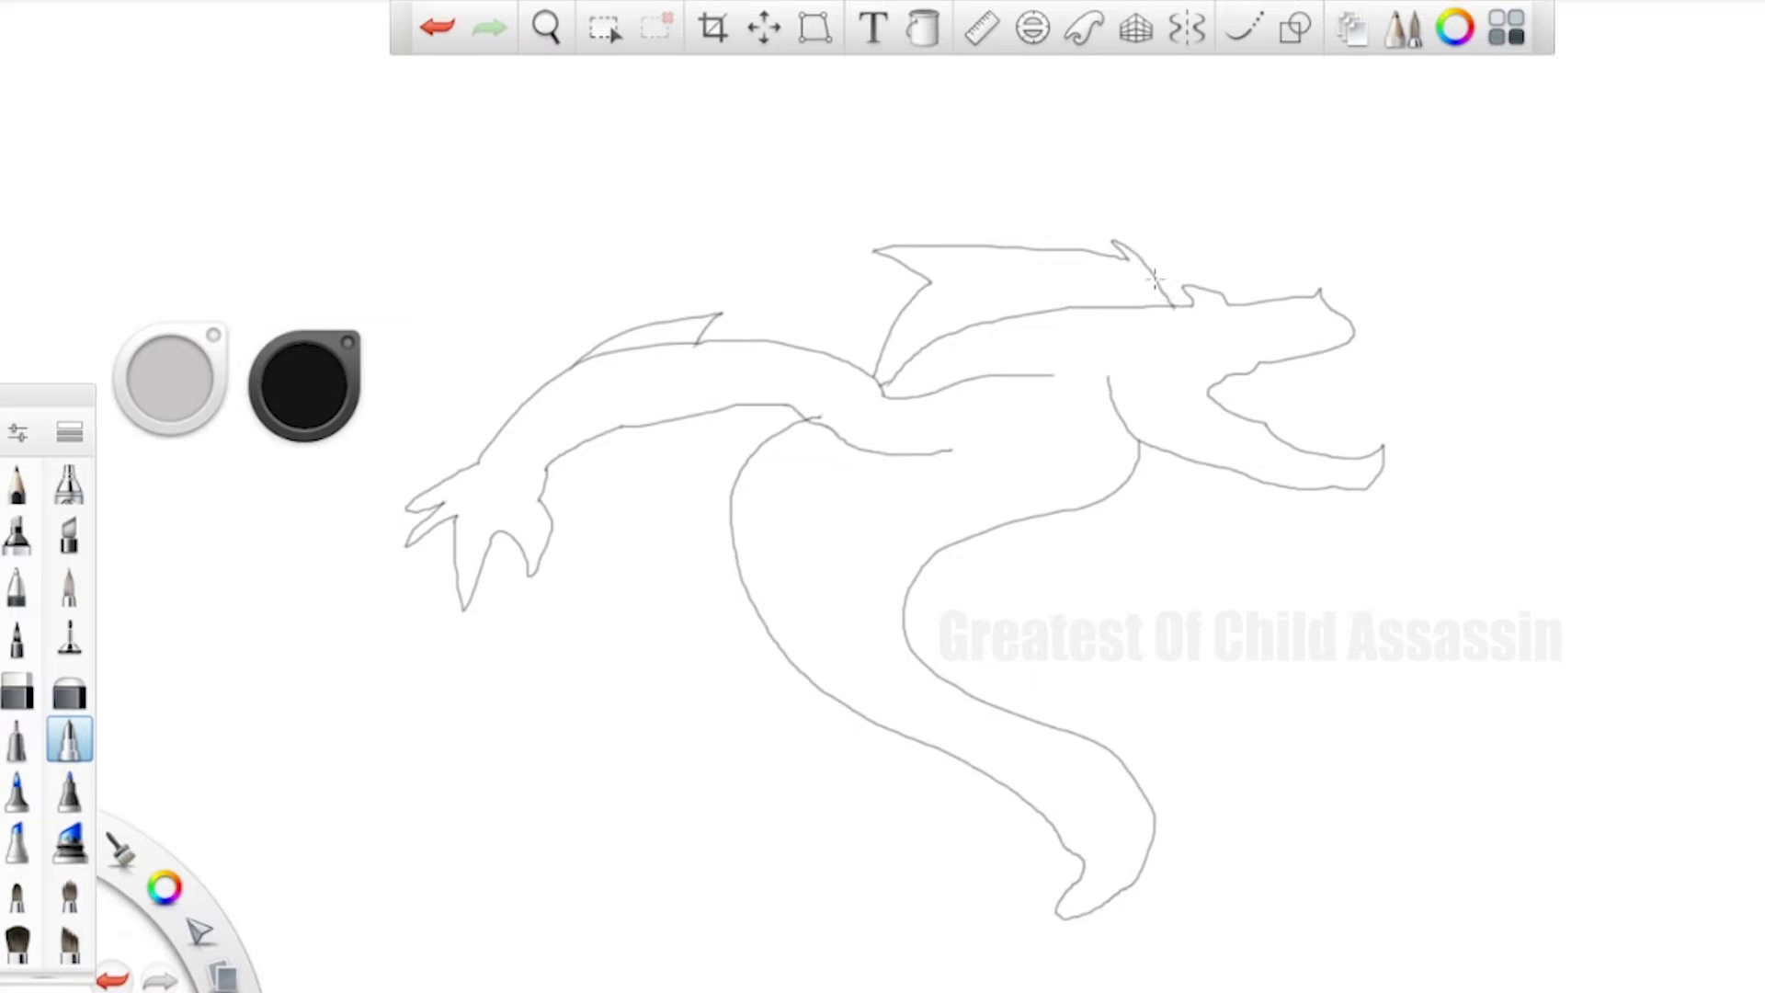
Draw the raised arm above the head with its hand and pointed fin, and add two curved fins at the tail's end
drag(1158, 277, 1179, 192)
mouse_move(1173, 229)
mouse_down()
mouse_move(1288, 202)
mouse_move(1401, 223)
mouse_move(1431, 254)
mouse_move(1433, 227)
mouse_move(1547, 195)
mouse_move(1521, 188)
mouse_move(1531, 142)
mouse_move(1497, 140)
mouse_move(1494, 114)
mouse_move(1387, 165)
mouse_move(1218, 134)
mouse_move(1084, 145)
mouse_move(1125, 261)
mouse_up()
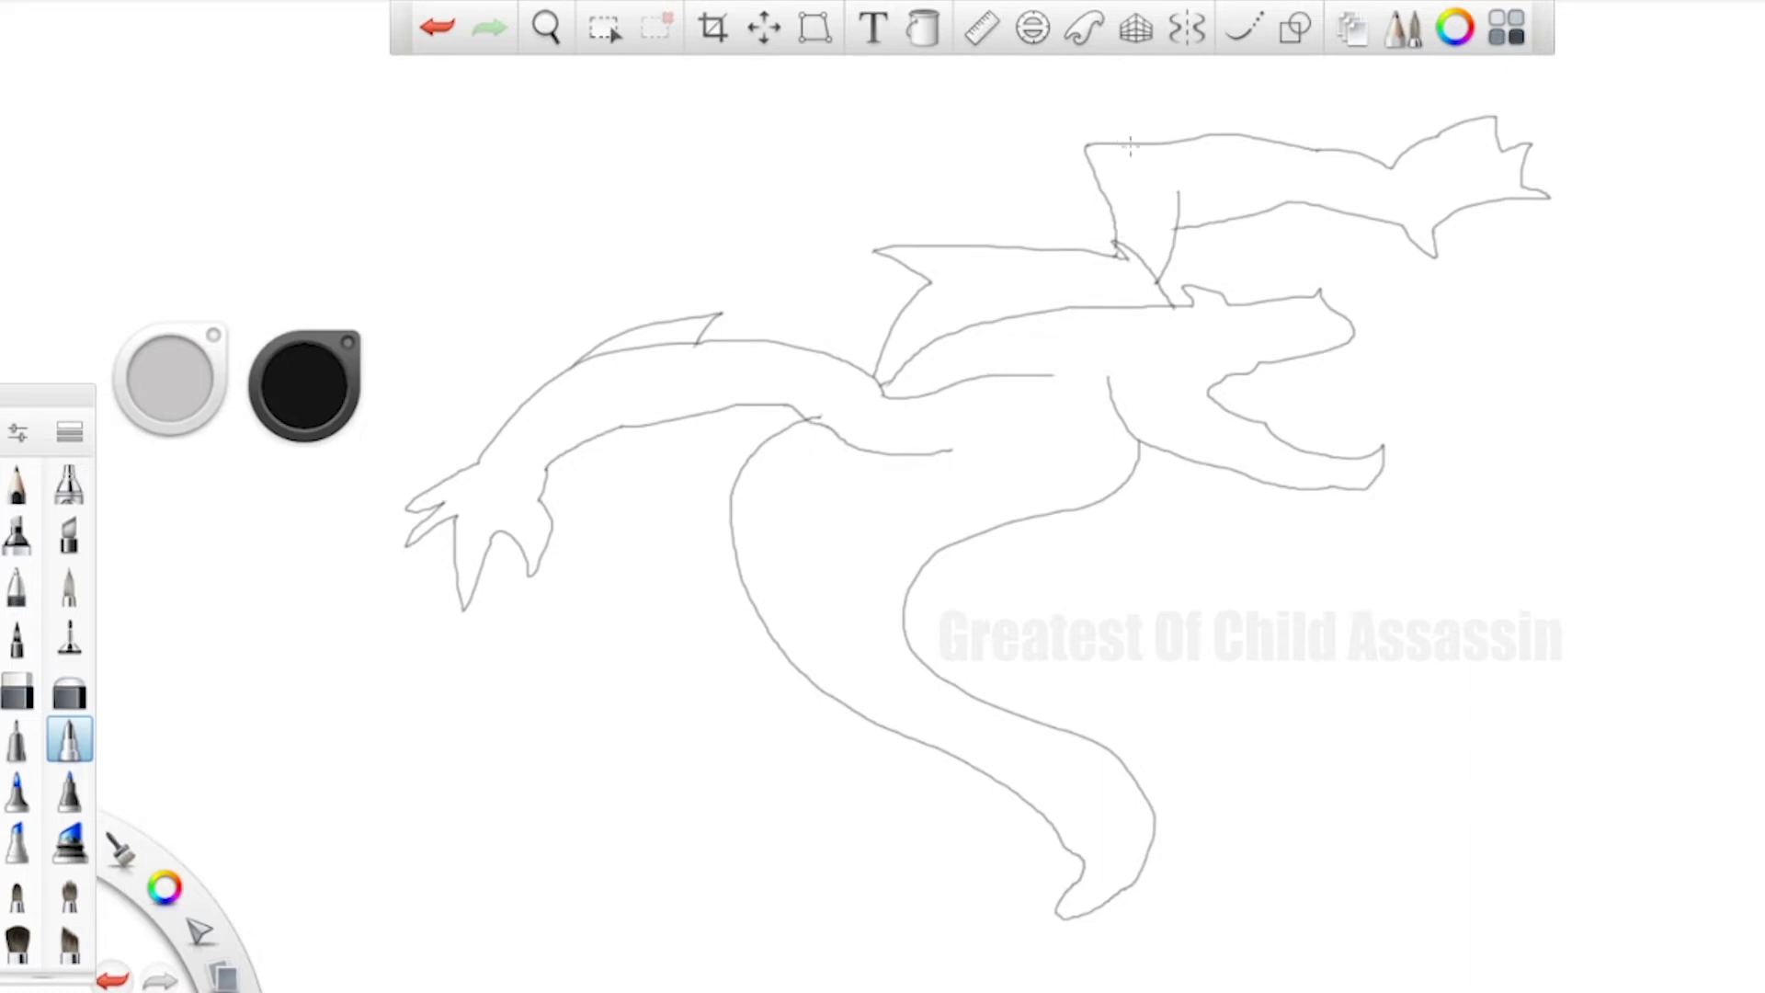
mouse_move(1130, 144)
mouse_down()
mouse_move(1018, 84)
mouse_move(1087, 78)
mouse_move(1257, 142)
mouse_up()
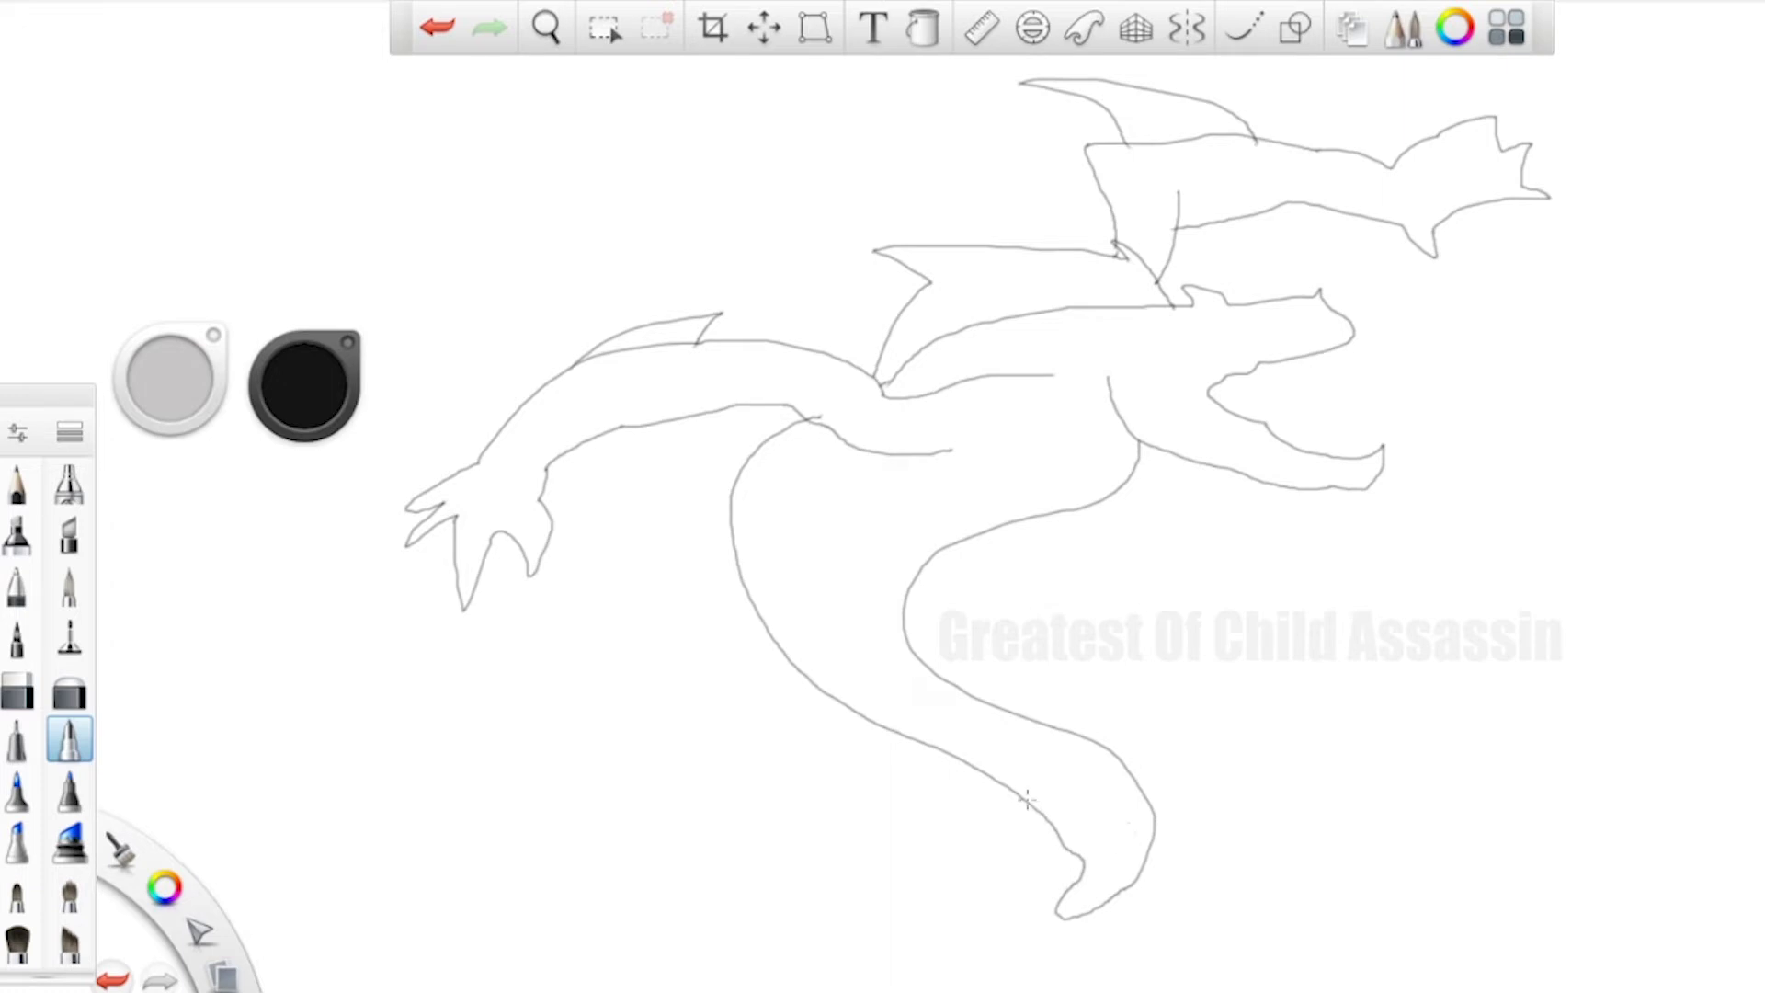
mouse_move(1027, 798)
mouse_down()
mouse_move(928, 848)
mouse_move(959, 977)
mouse_move(1073, 852)
mouse_up()
mouse_move(1108, 751)
mouse_down()
mouse_move(1188, 717)
mouse_move(1328, 756)
mouse_move(1384, 838)
mouse_move(1341, 915)
mouse_move(1291, 830)
mouse_move(1140, 793)
mouse_up()
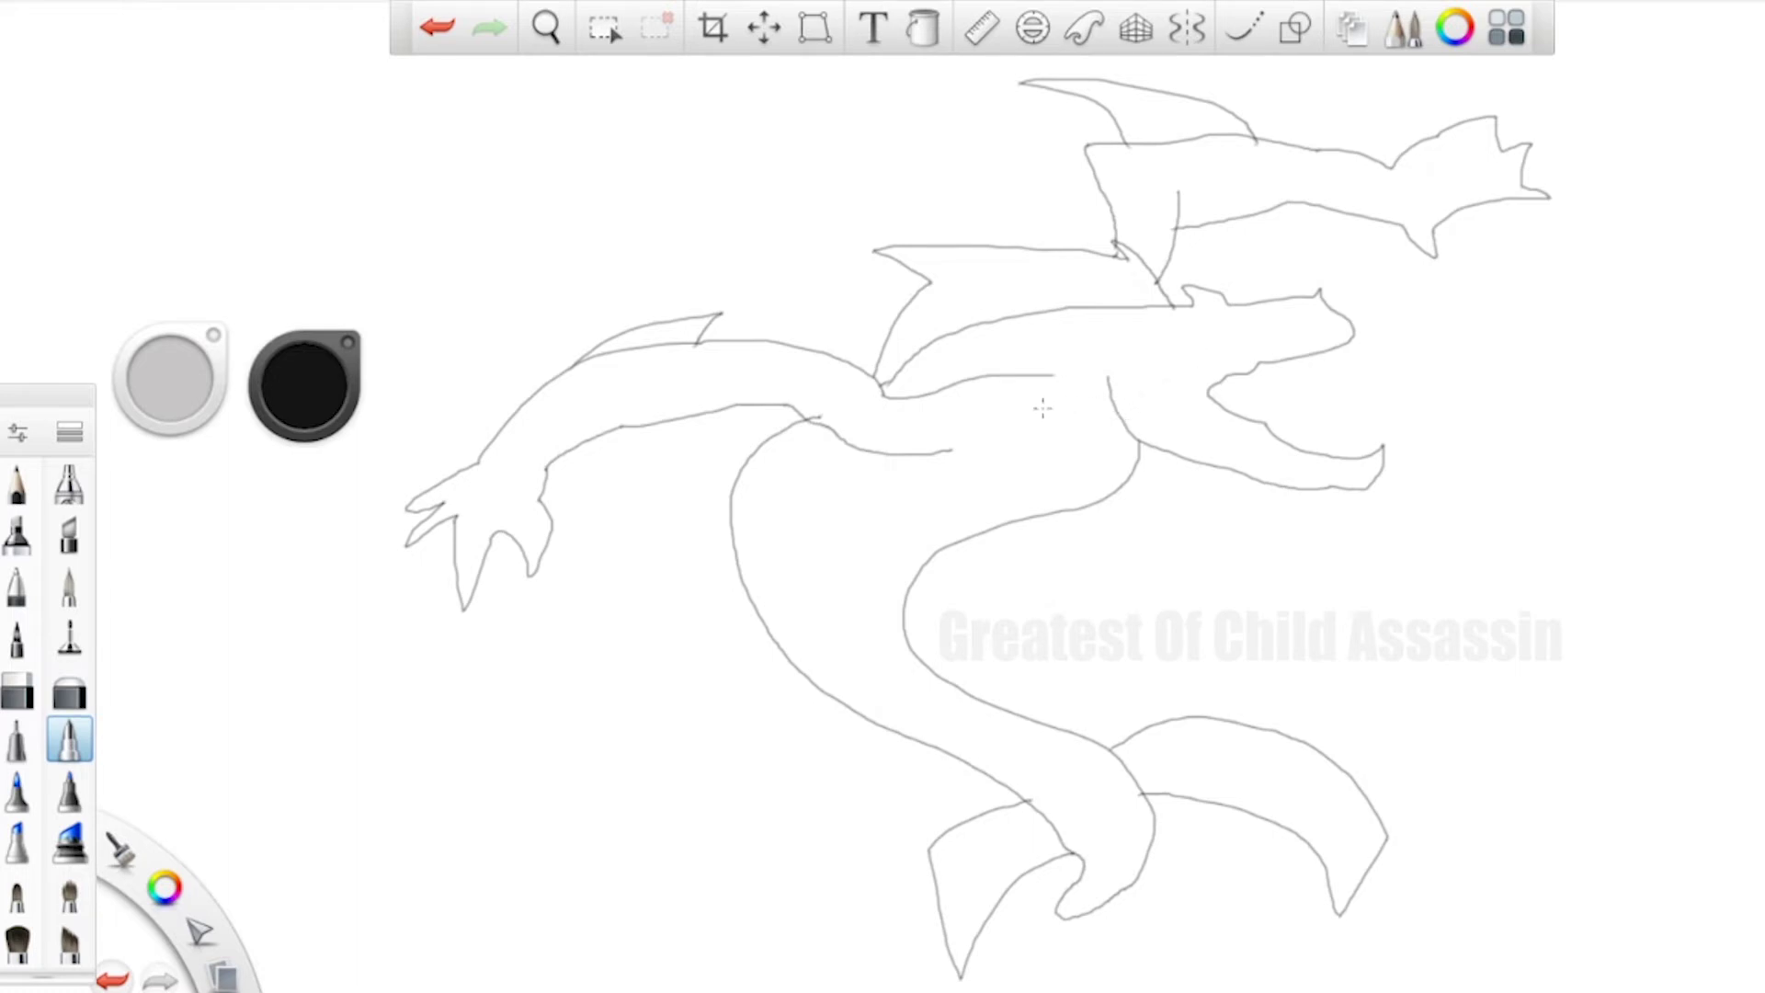
Add wavy gill creases on the chest and short detail lines on the fingers and palms of both hands
drag(1045, 402, 980, 499)
mouse_move(1049, 412)
mouse_down()
mouse_move(1022, 485)
mouse_move(1064, 456)
mouse_move(1046, 472)
mouse_up()
mouse_move(451, 488)
mouse_down()
mouse_move(473, 544)
mouse_move(528, 528)
mouse_move(531, 551)
mouse_move(466, 586)
mouse_up()
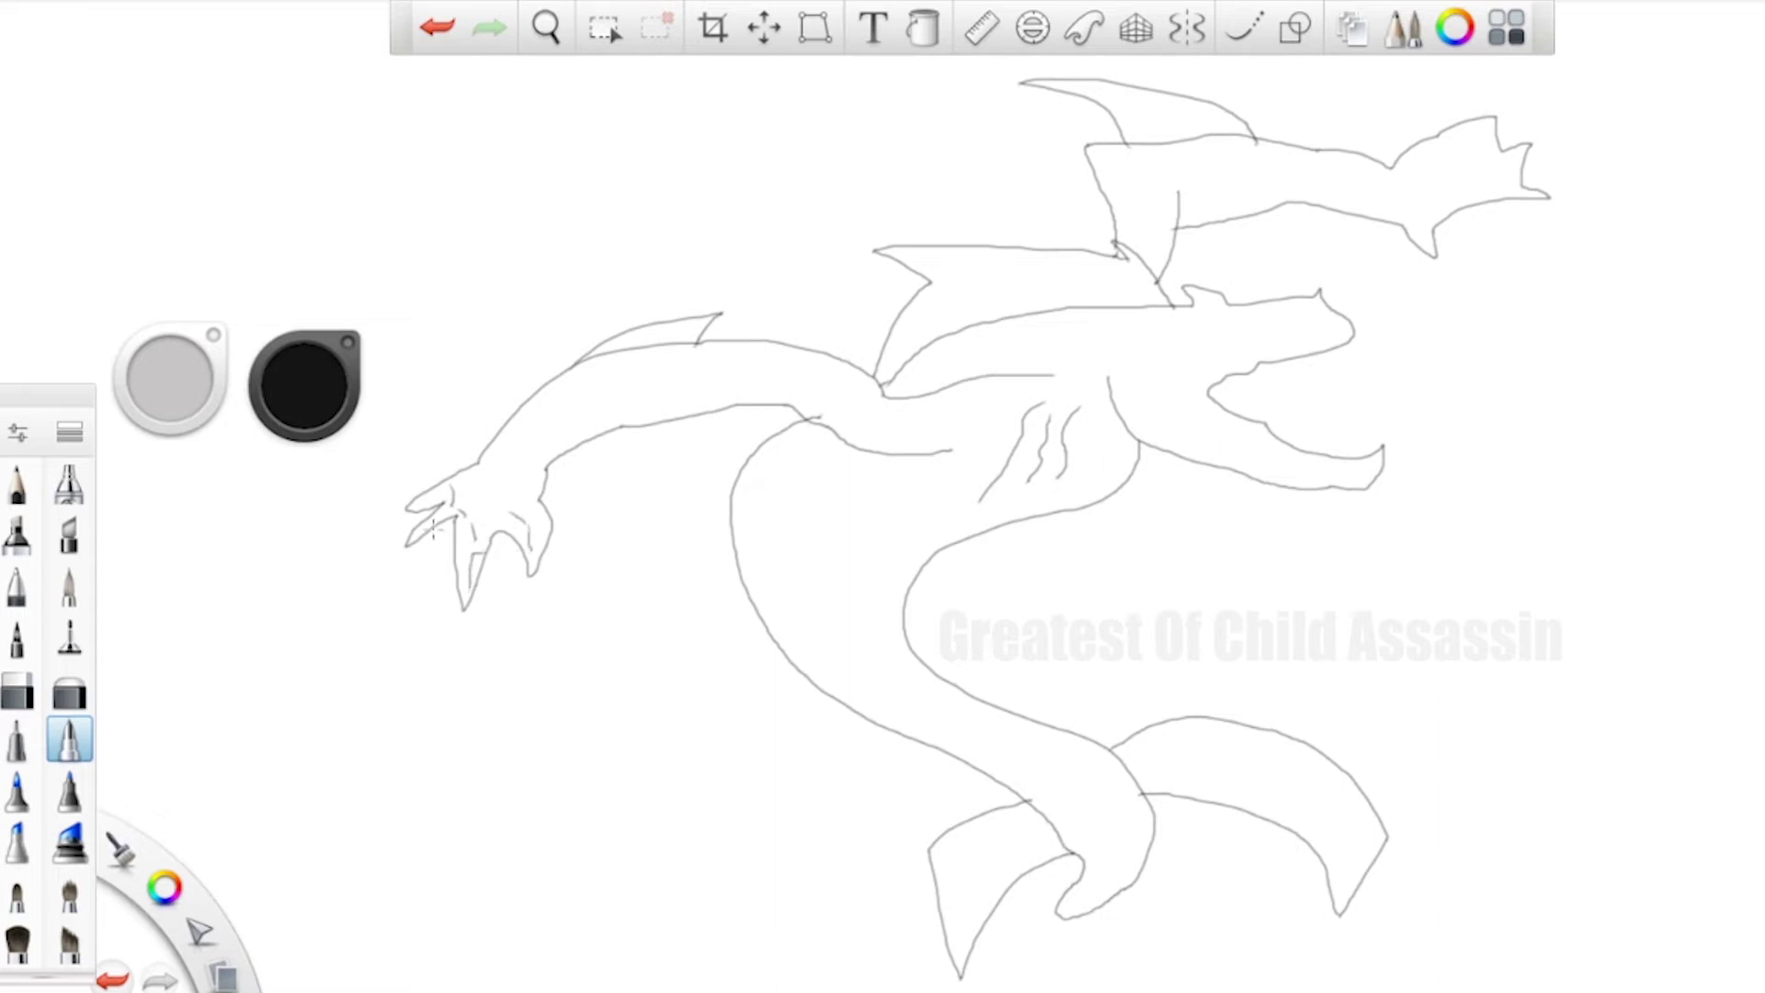
drag(443, 524, 415, 511)
mouse_move(1452, 140)
mouse_down()
mouse_move(1475, 122)
mouse_move(1512, 194)
mouse_up()
mouse_move(1398, 213)
mouse_down()
mouse_move(1423, 246)
mouse_move(1452, 177)
mouse_up()
drag(1447, 197, 1465, 161)
mouse_move(1435, 148)
mouse_down()
mouse_move(1477, 156)
mouse_move(1467, 205)
mouse_up()
Add short texture strokes inside the lowered arm's fin and the large back fin
mouse_move(649, 335)
mouse_down()
mouse_move(688, 322)
mouse_move(682, 337)
mouse_up()
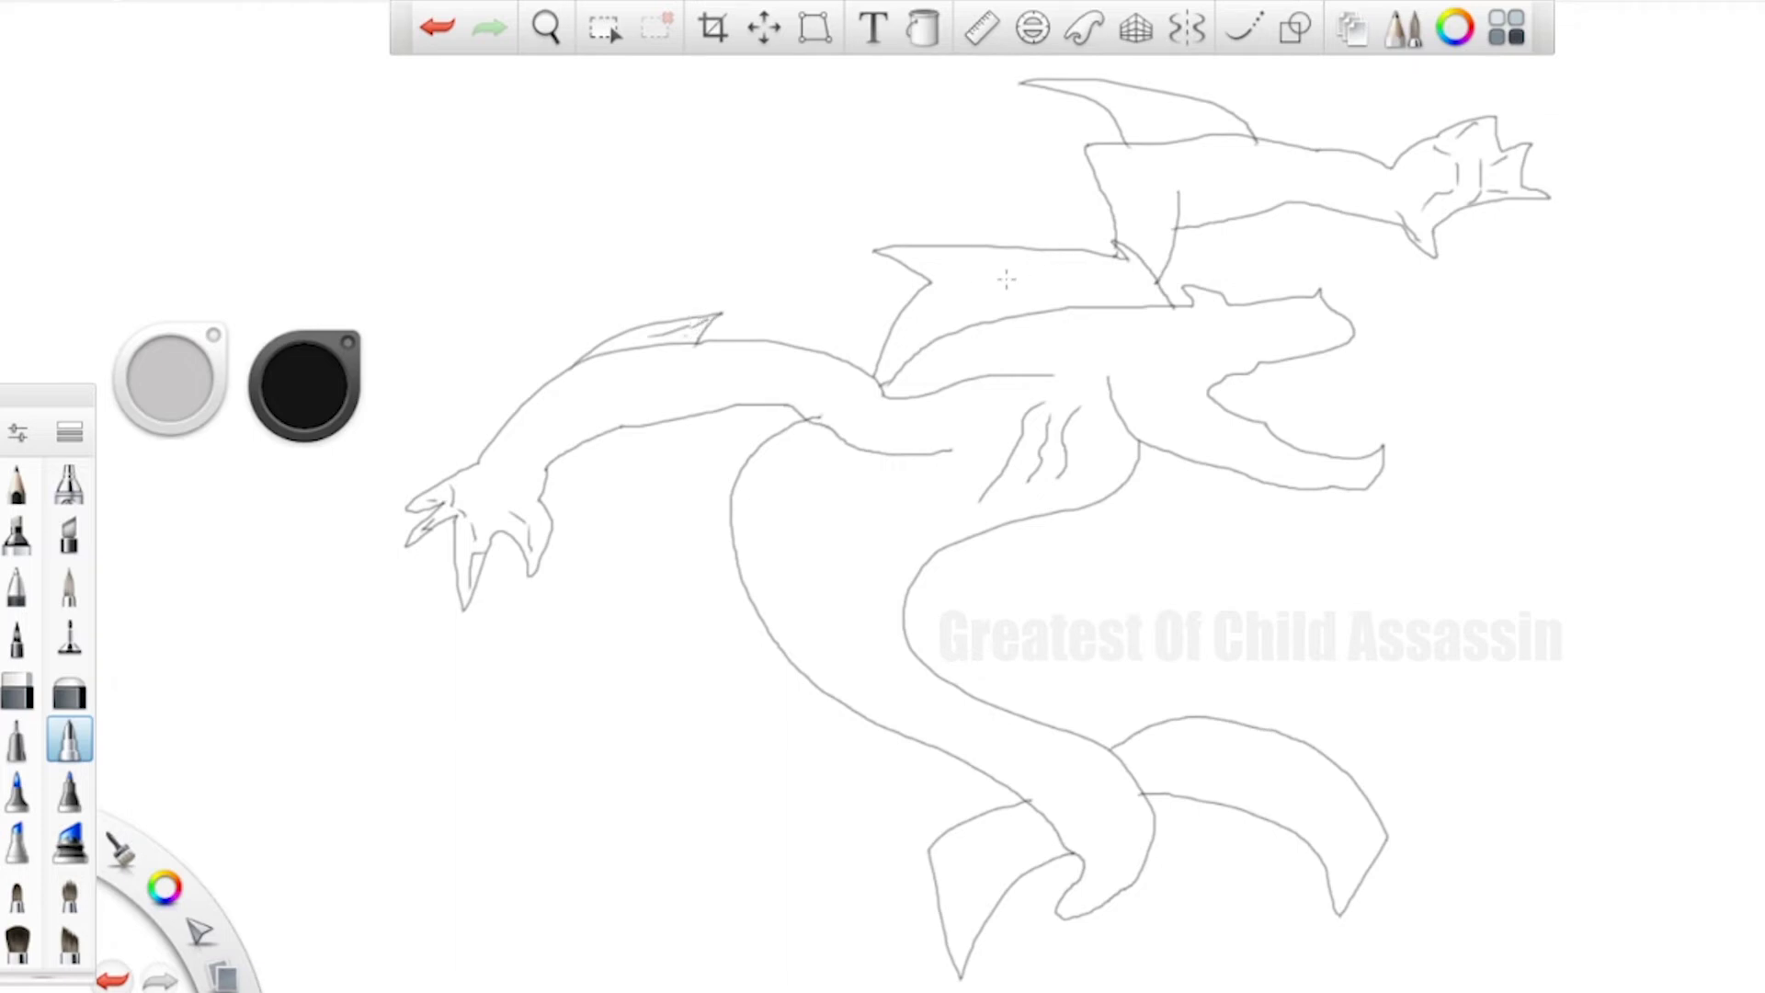
mouse_move(1100, 263)
mouse_down()
mouse_move(1119, 273)
mouse_move(1083, 282)
mouse_up()
mouse_move(974, 271)
mouse_down()
mouse_move(1018, 282)
mouse_move(971, 305)
mouse_up()
Draw angular crease marks down the body and tail, ending with a line where the tail meets its smaller fin
drag(865, 519, 915, 531)
mouse_move(779, 547)
mouse_down()
mouse_move(807, 578)
mouse_move(901, 581)
mouse_up()
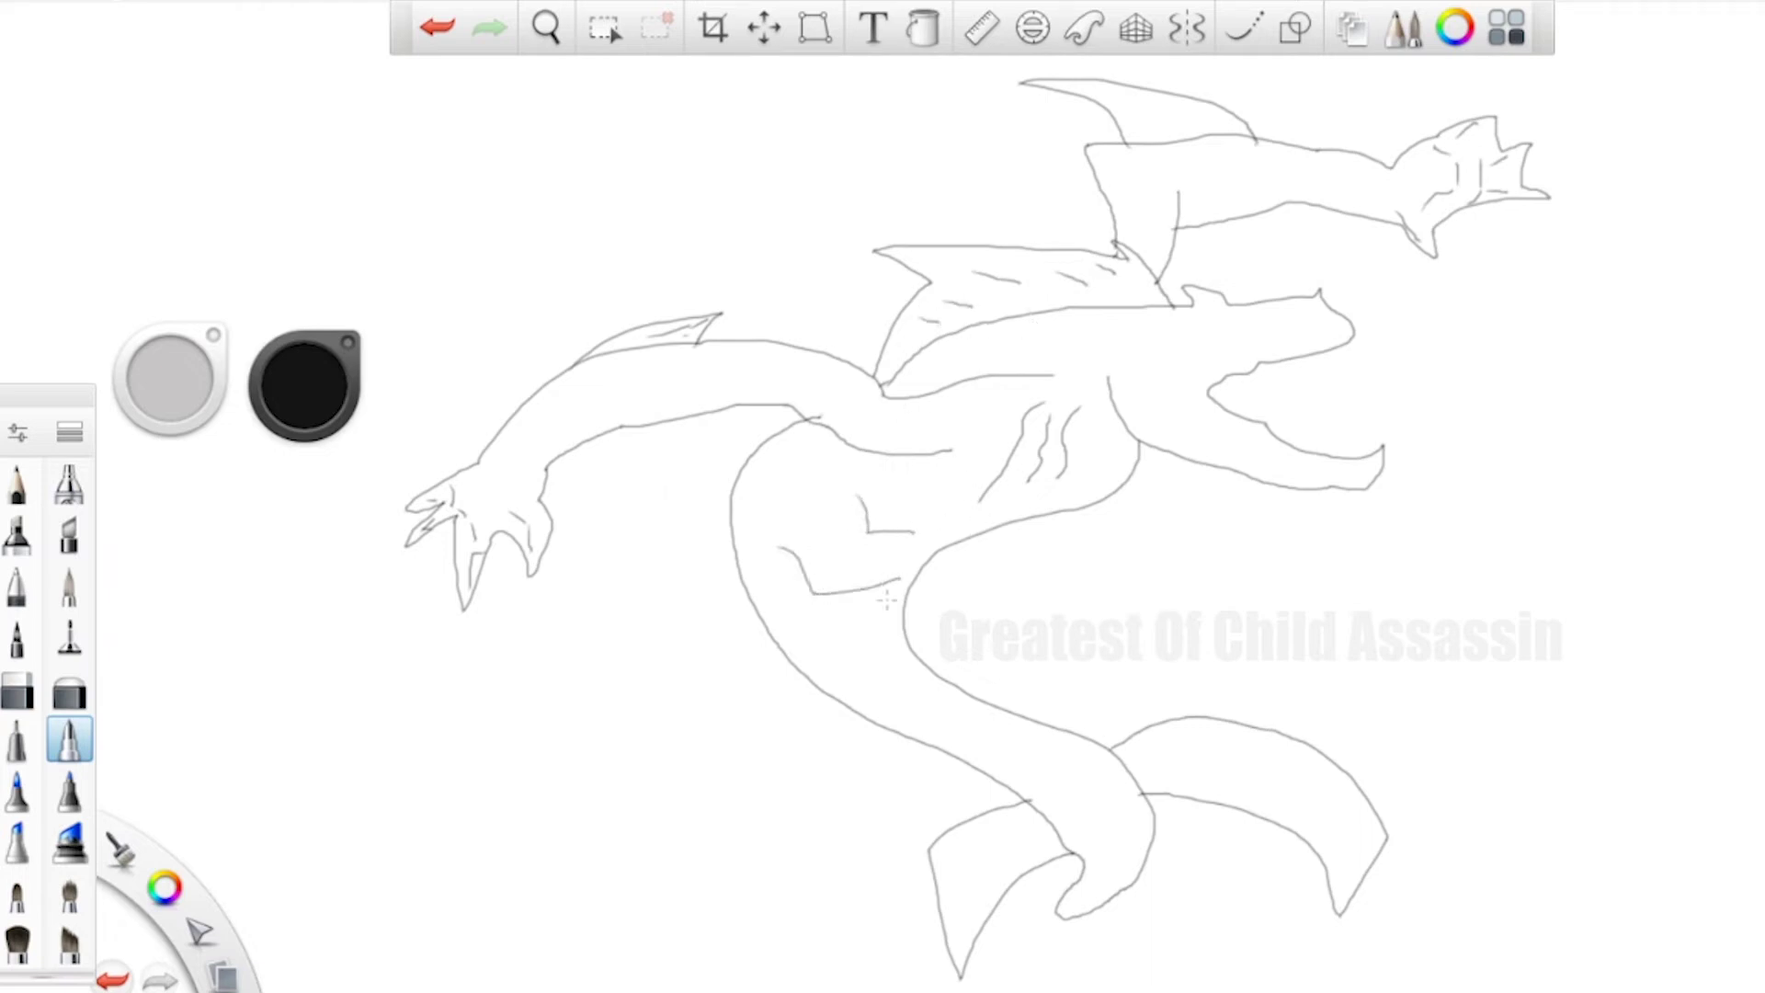
drag(849, 681, 901, 664)
drag(940, 737, 986, 716)
mouse_move(1030, 806)
mouse_down()
mouse_move(1084, 798)
mouse_move(1096, 815)
mouse_move(1109, 774)
mouse_up()
Add lengthwise ray lines inside both tail fins
drag(998, 826, 1015, 818)
drag(960, 885, 1012, 844)
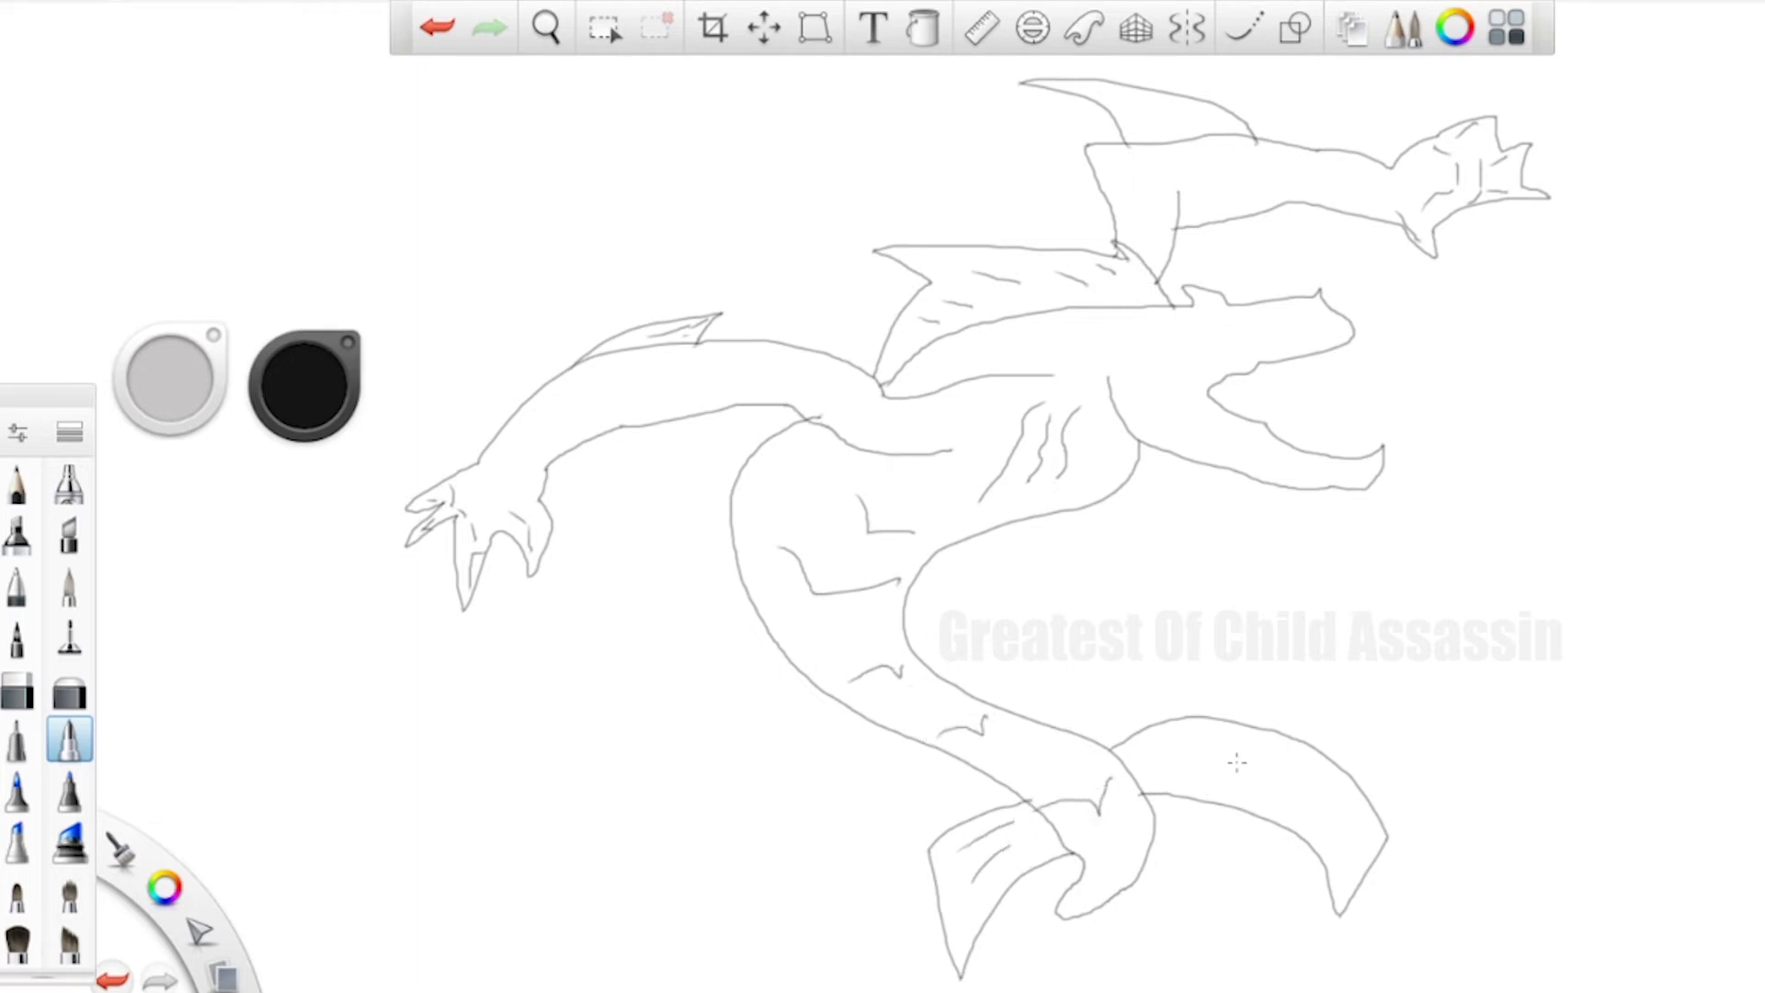
drag(1241, 762, 1324, 813)
Draw a curved antenna above the head, redoing the first attempt, and add jagged teeth, a mouth line, a nostril and an eye
mouse_move(1209, 293)
mouse_down()
mouse_move(1281, 264)
mouse_move(1409, 277)
mouse_move(1292, 276)
mouse_move(1256, 306)
mouse_up()
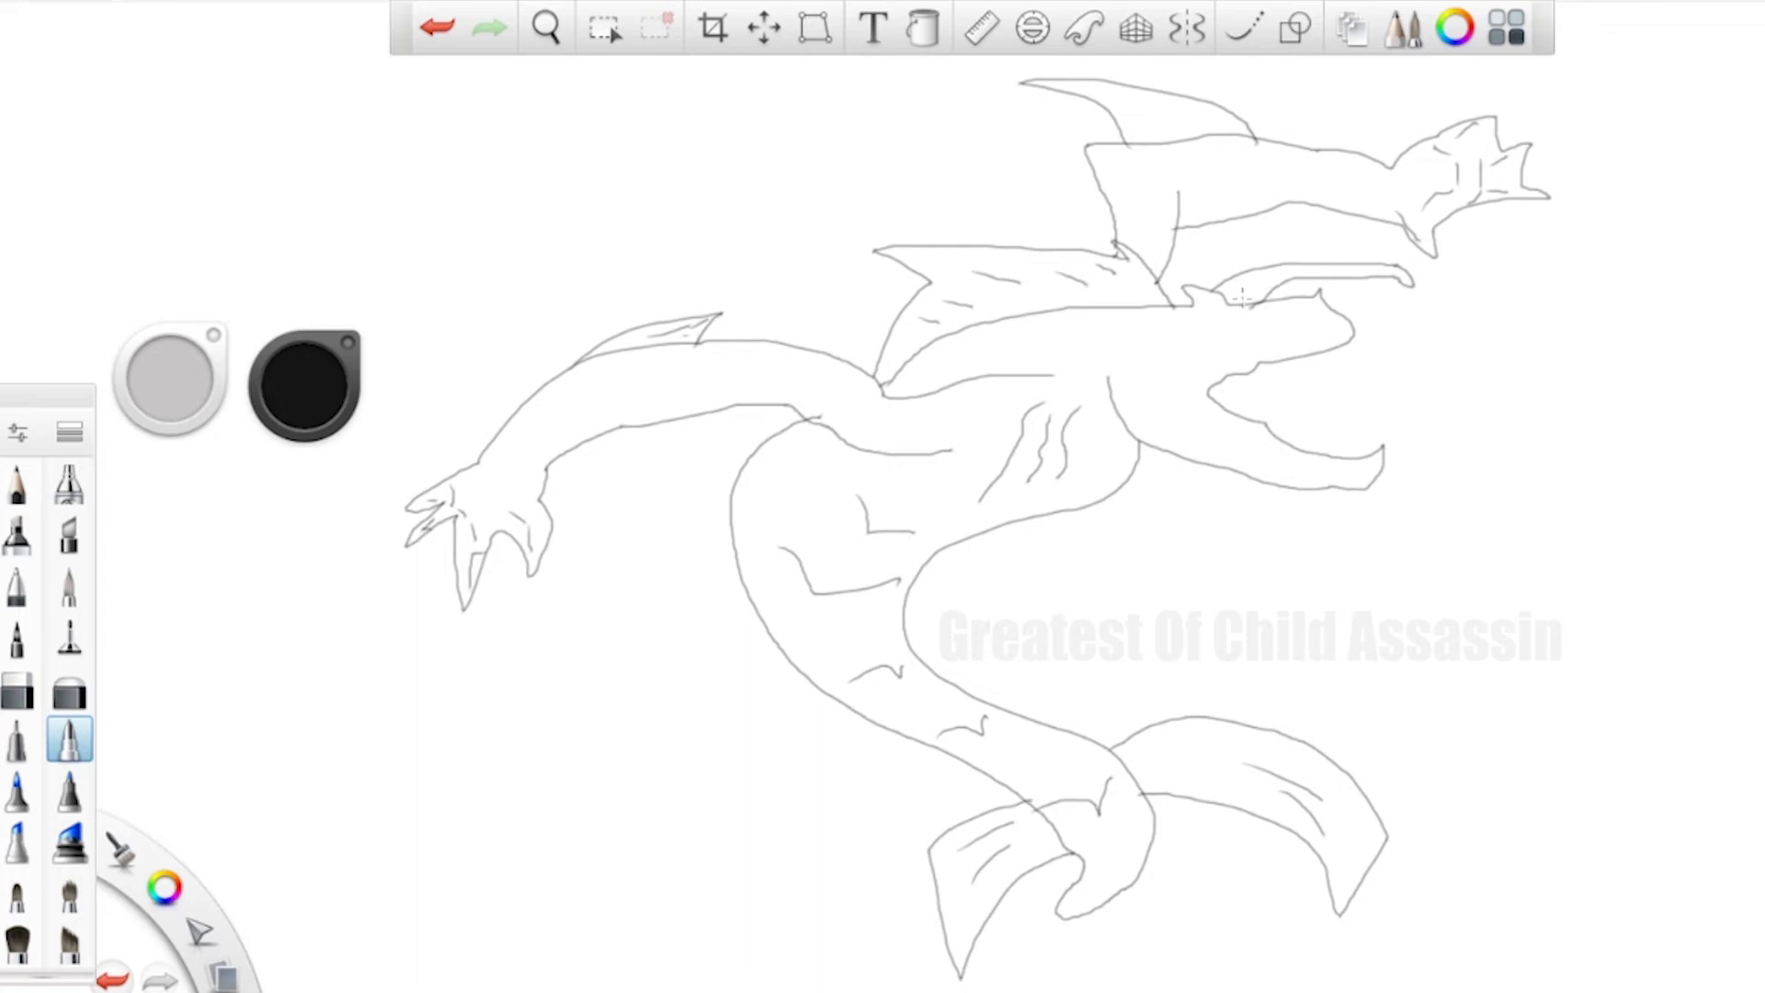
key(ctrl+z)
mouse_move(1207, 291)
mouse_down()
mouse_move(1235, 269)
mouse_move(1378, 262)
mouse_move(1277, 273)
mouse_move(1240, 303)
mouse_move(1249, 372)
mouse_move(1351, 332)
mouse_up()
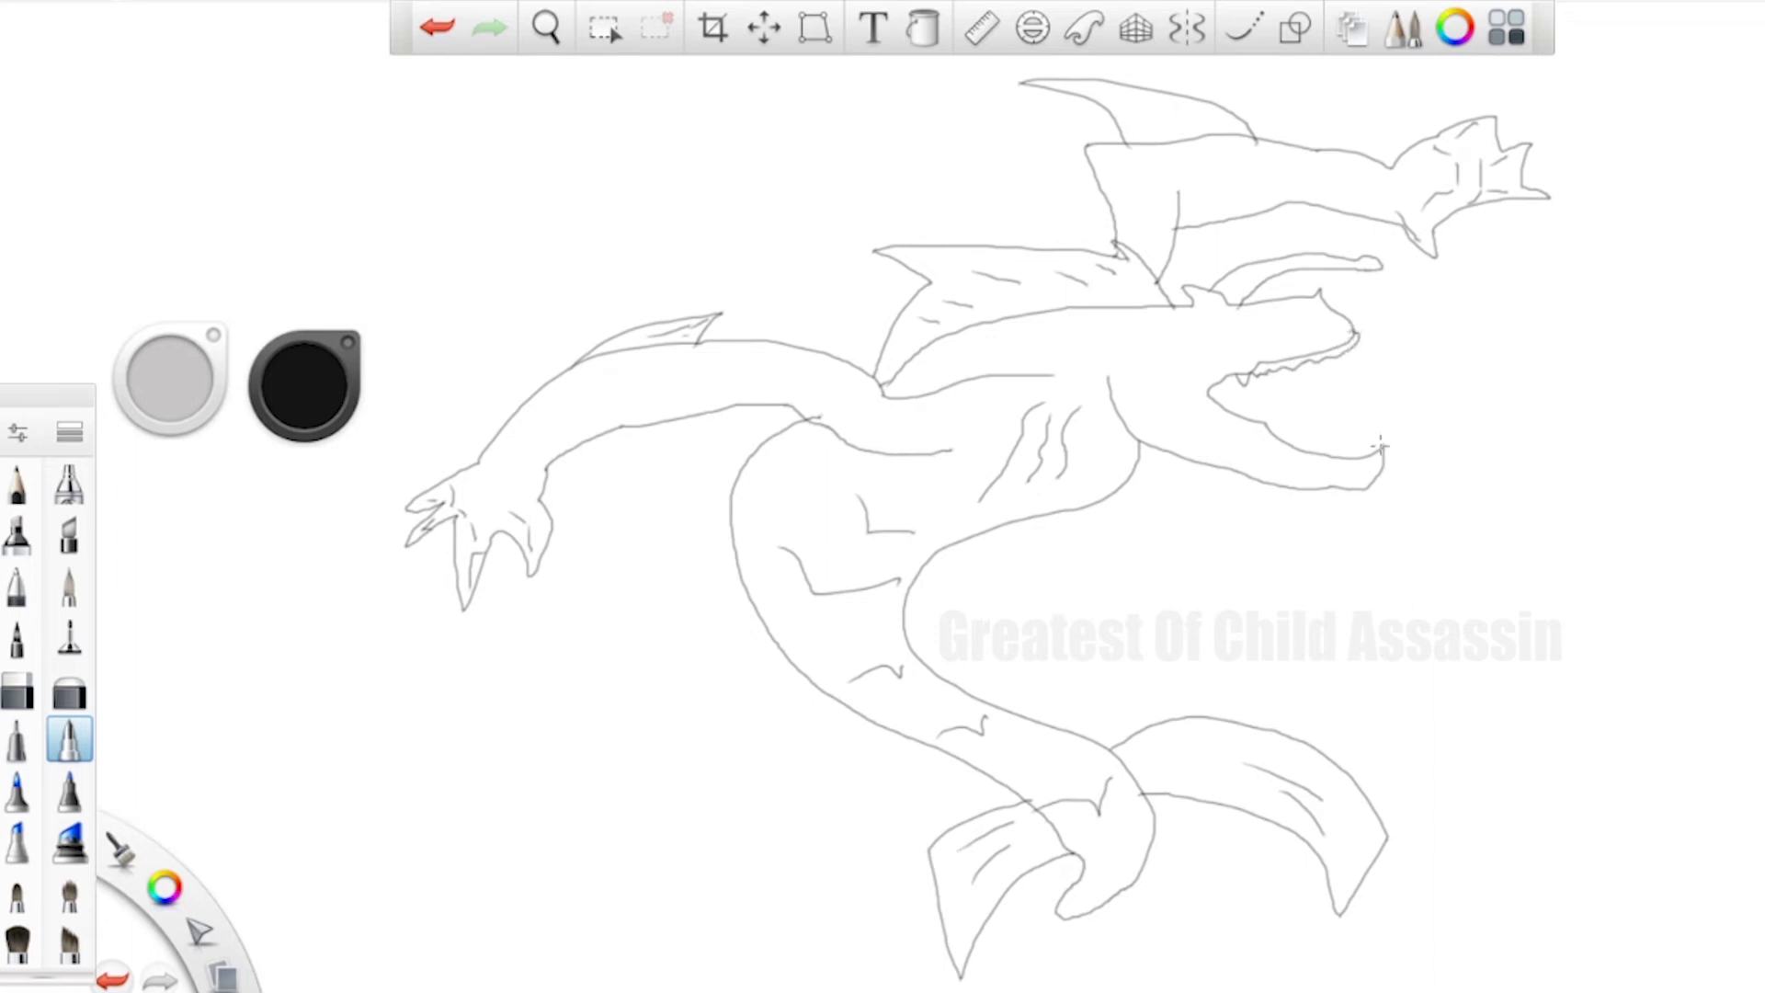
mouse_move(1382, 447)
mouse_down()
mouse_move(1384, 423)
mouse_move(1268, 419)
mouse_move(1290, 404)
mouse_move(1302, 440)
mouse_up()
drag(1285, 317, 1205, 337)
Add small crease marks along the lowered arm, its shoulder and the raised arm
mouse_move(702, 369)
mouse_down()
mouse_move(719, 390)
mouse_move(788, 379)
mouse_up()
drag(896, 410, 916, 427)
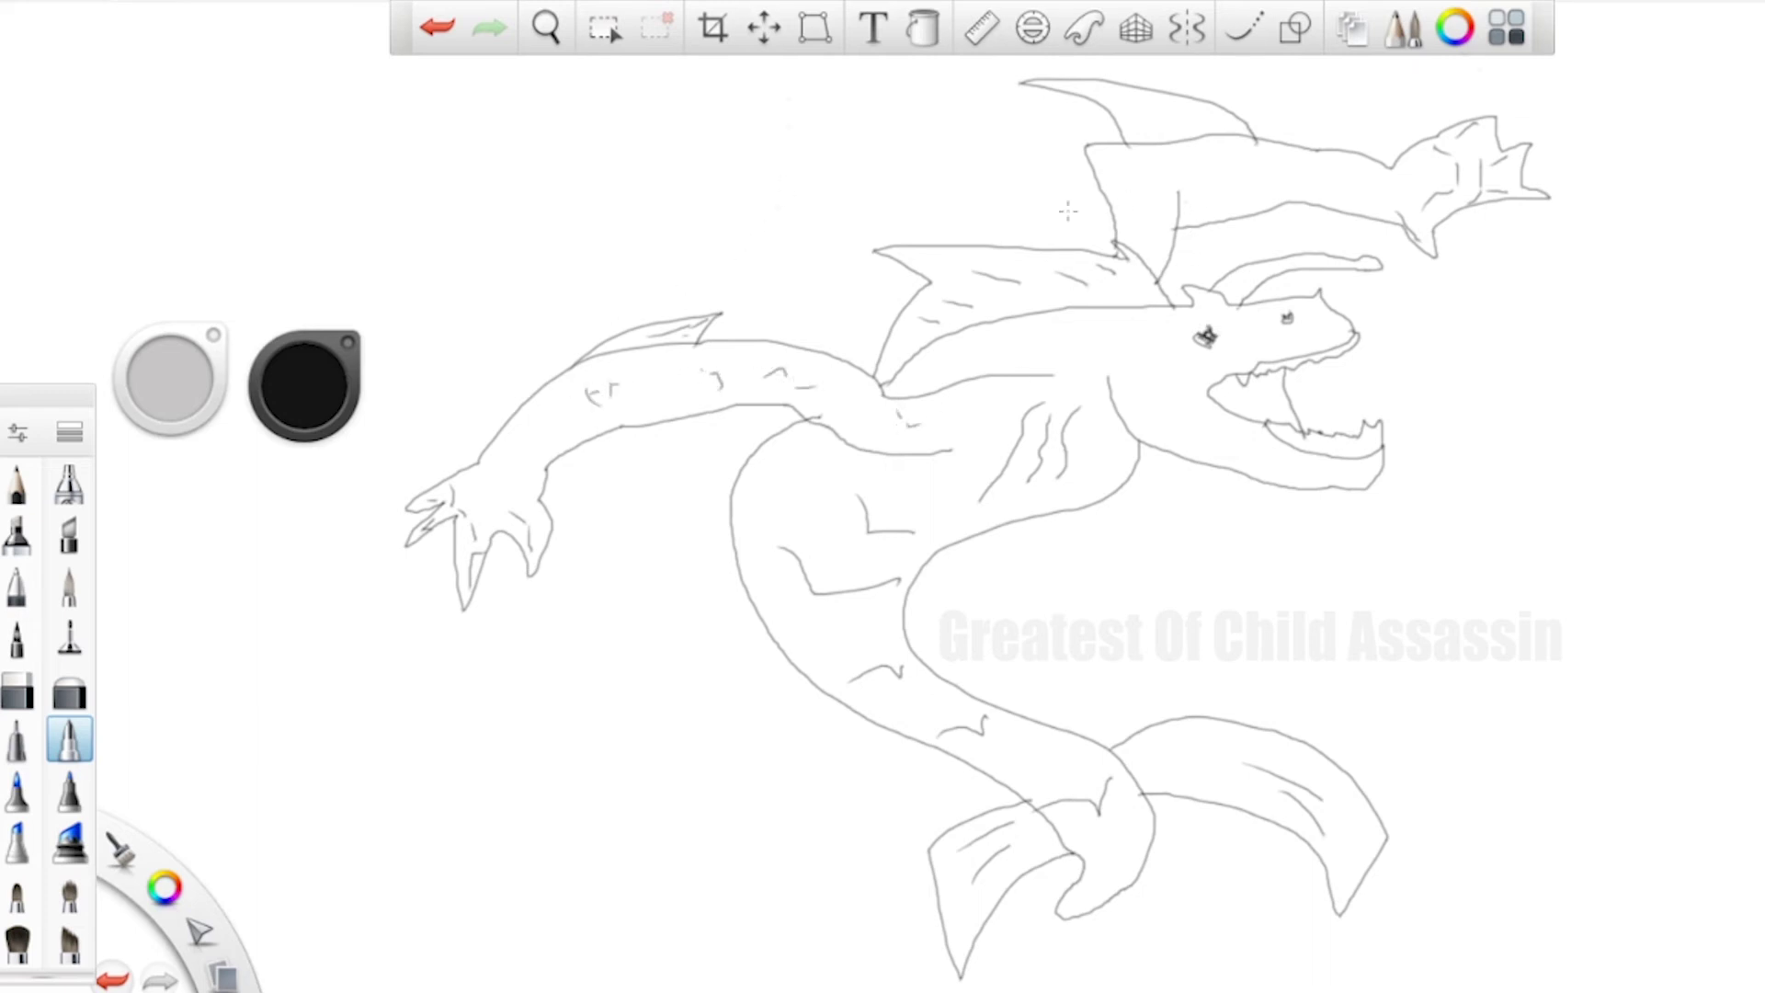
drag(484, 459, 555, 423)
mouse_move(1344, 183)
mouse_down()
mouse_move(1247, 167)
mouse_move(1146, 181)
mouse_up()
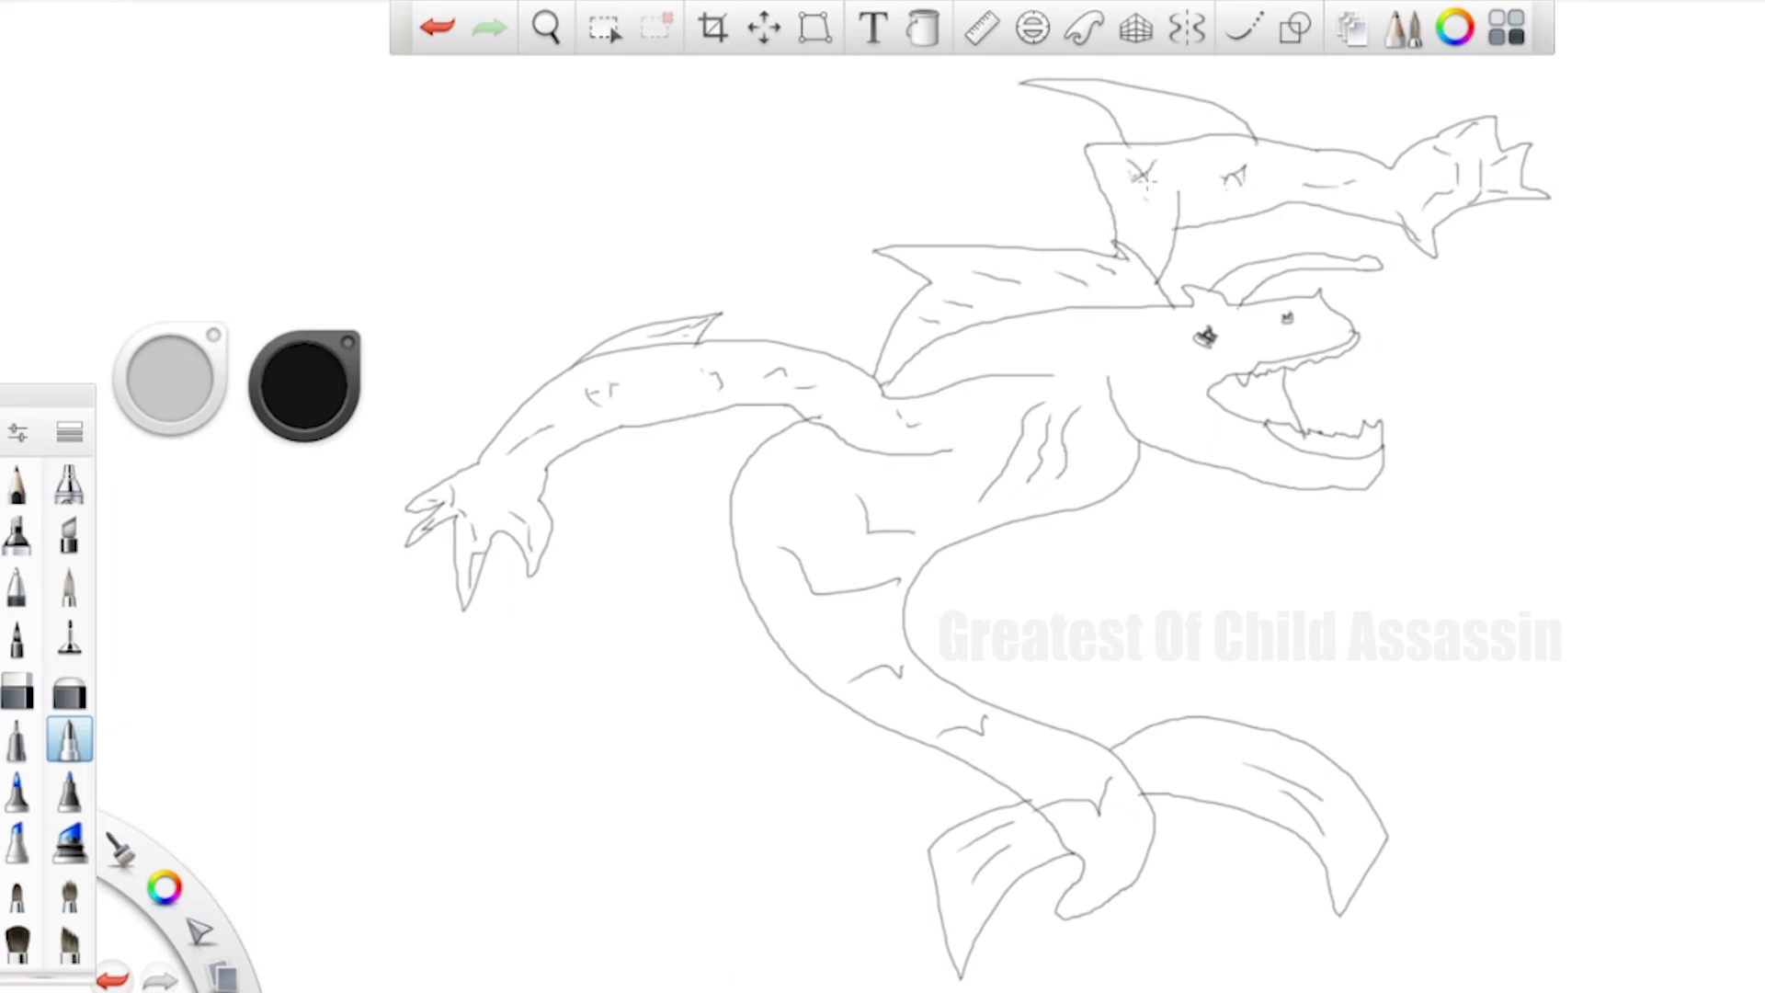
Pick a light violet fill colour, undo its fill of the whole body, and flood-fill only the smaller tail fin with it
click(923, 28)
click(314, 402)
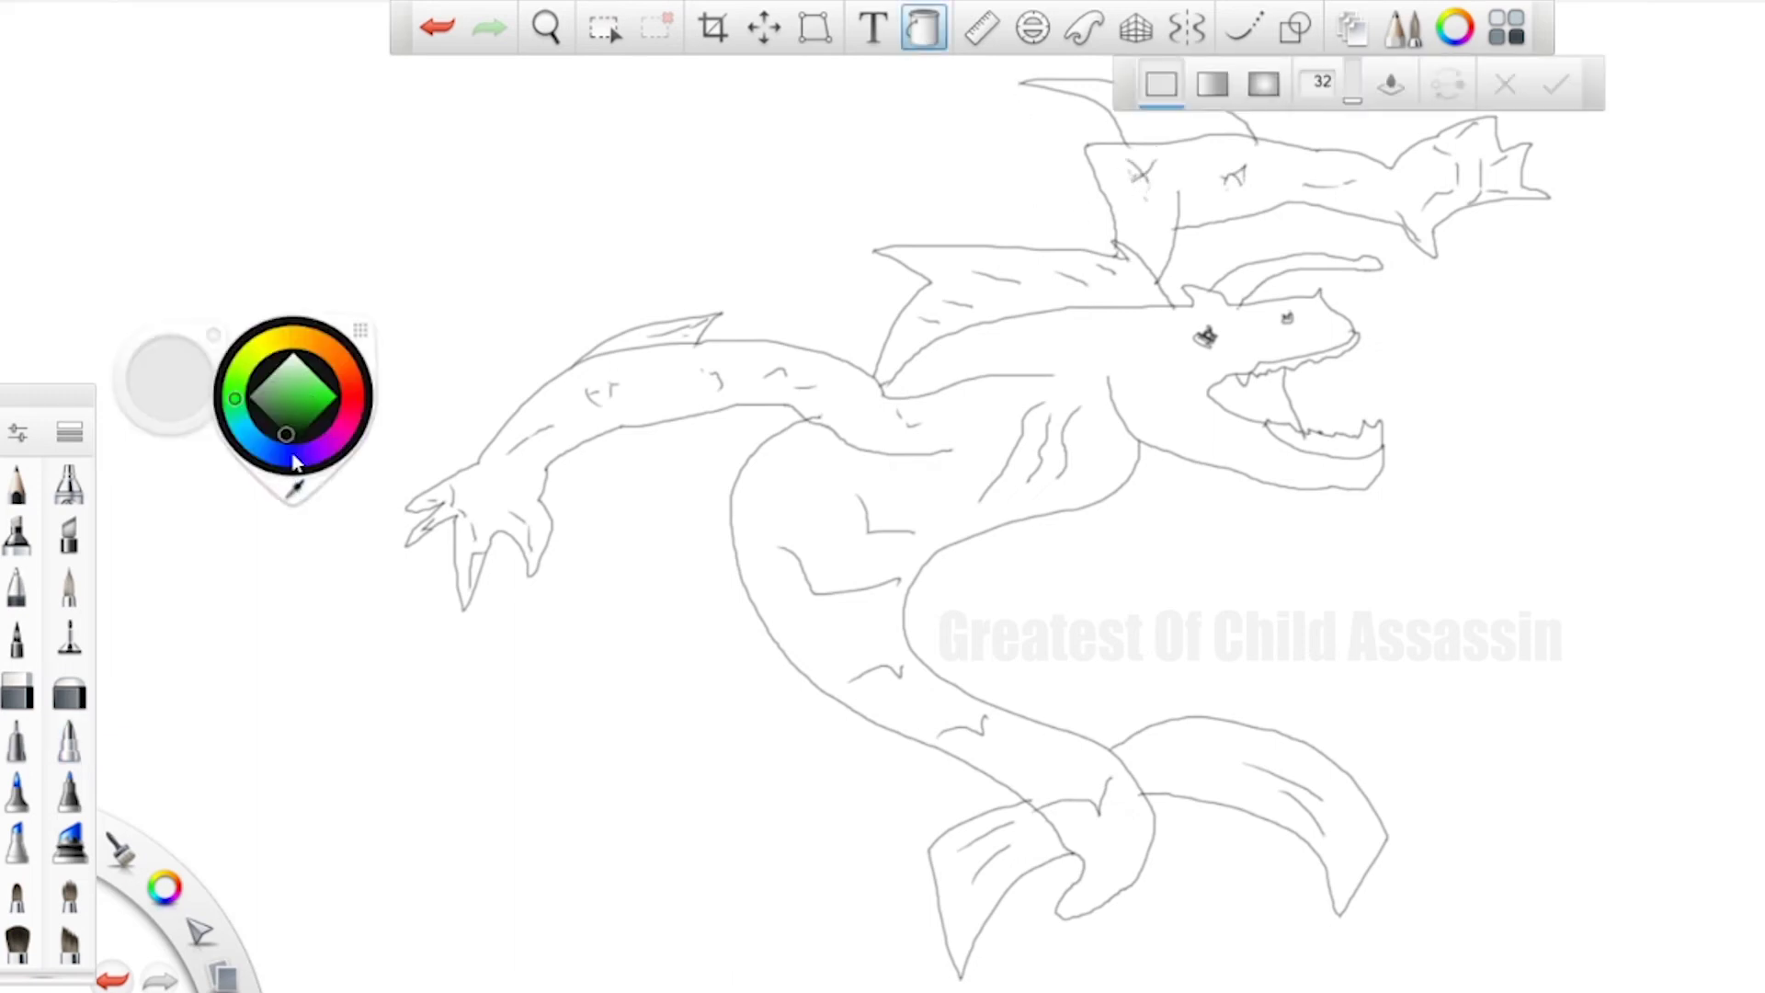
click(295, 455)
click(291, 390)
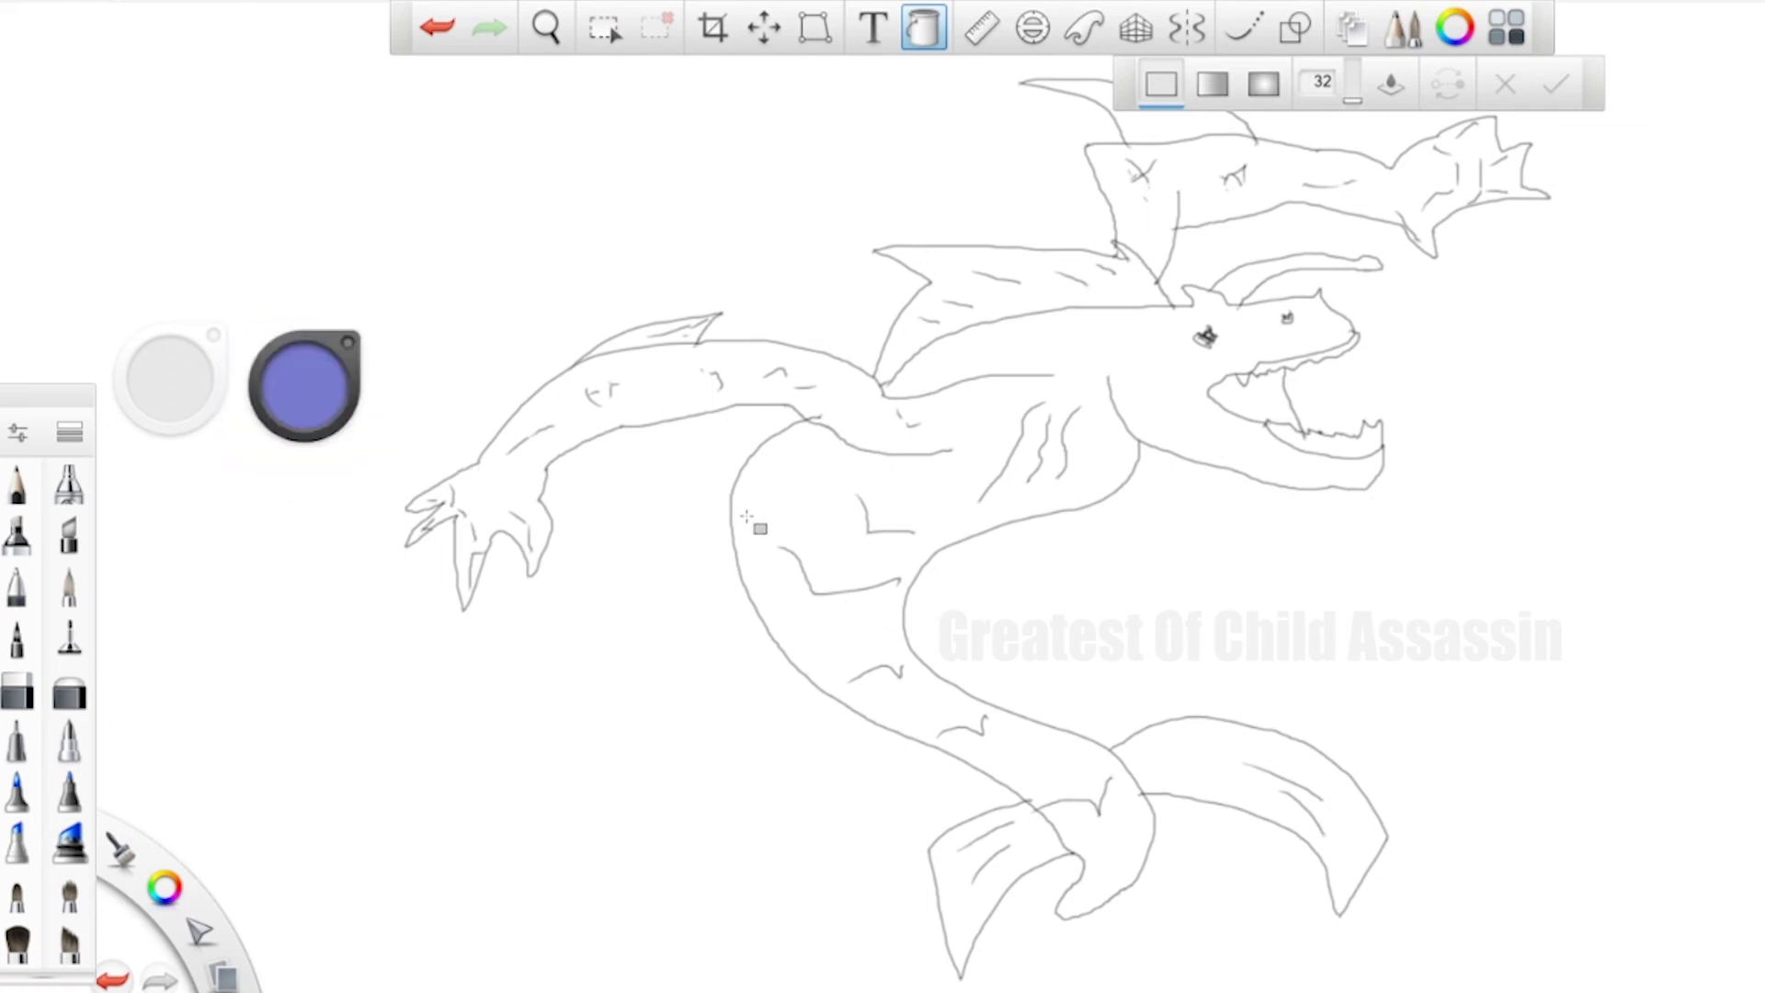
click(281, 366)
click(858, 549)
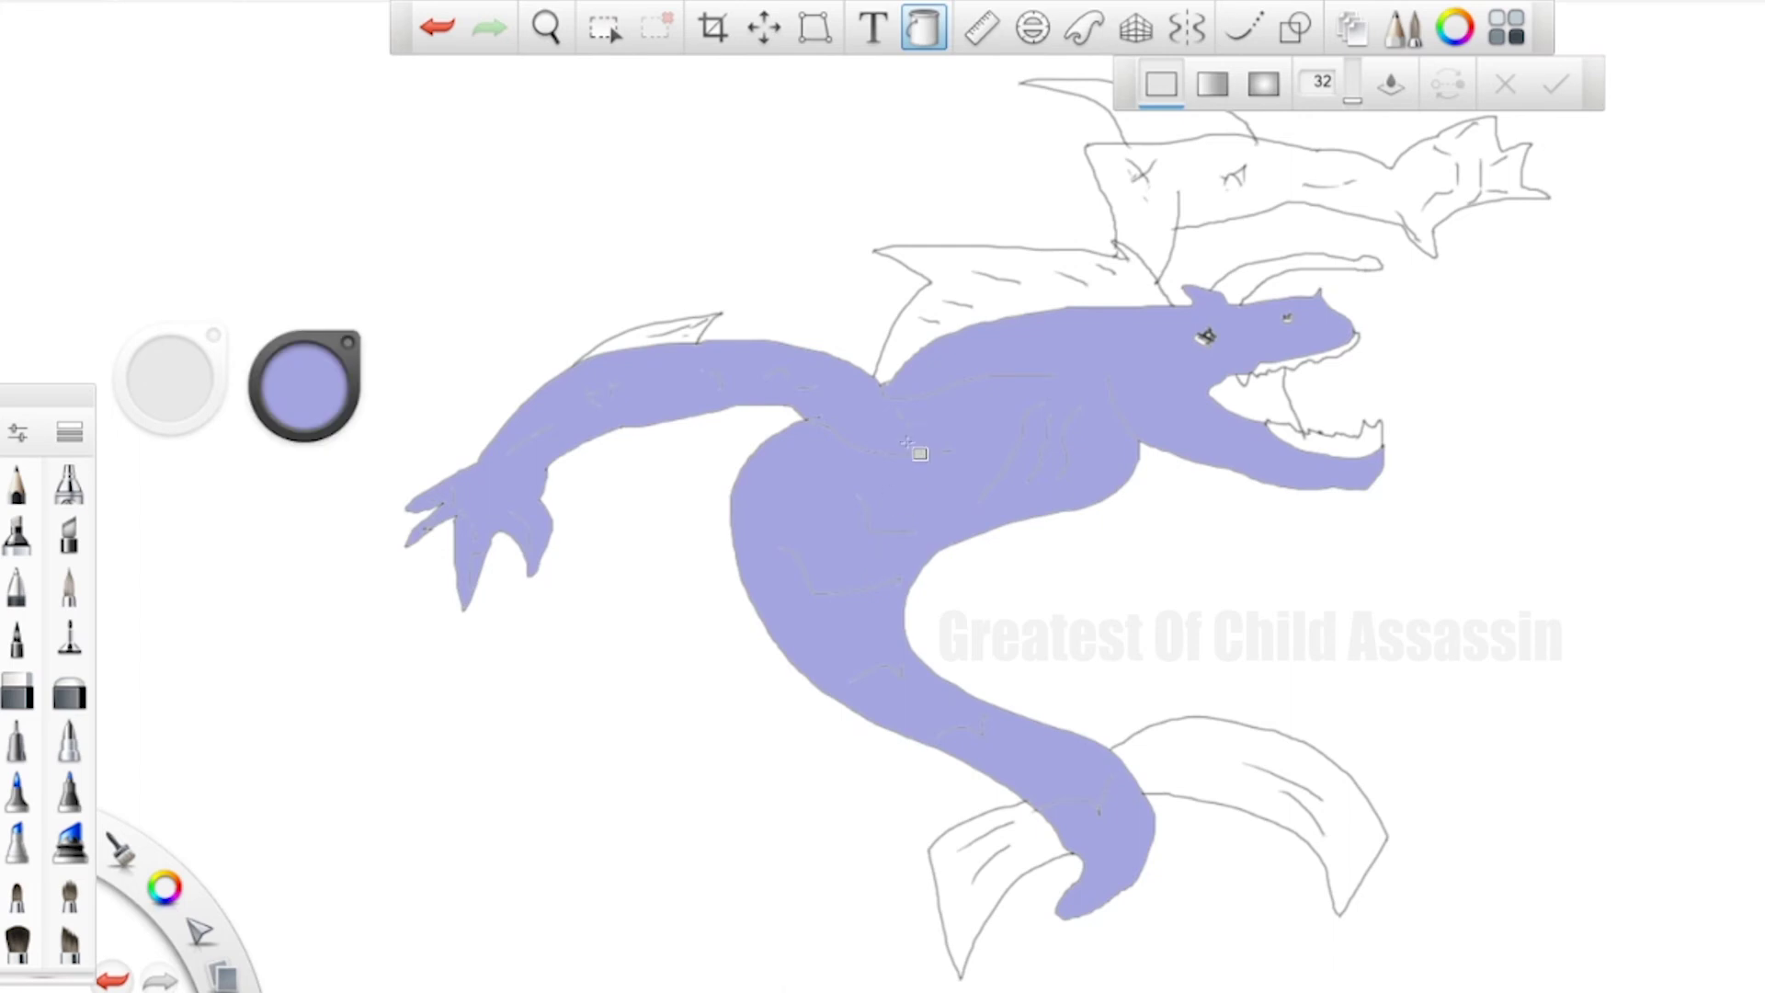
key(ctrl+z)
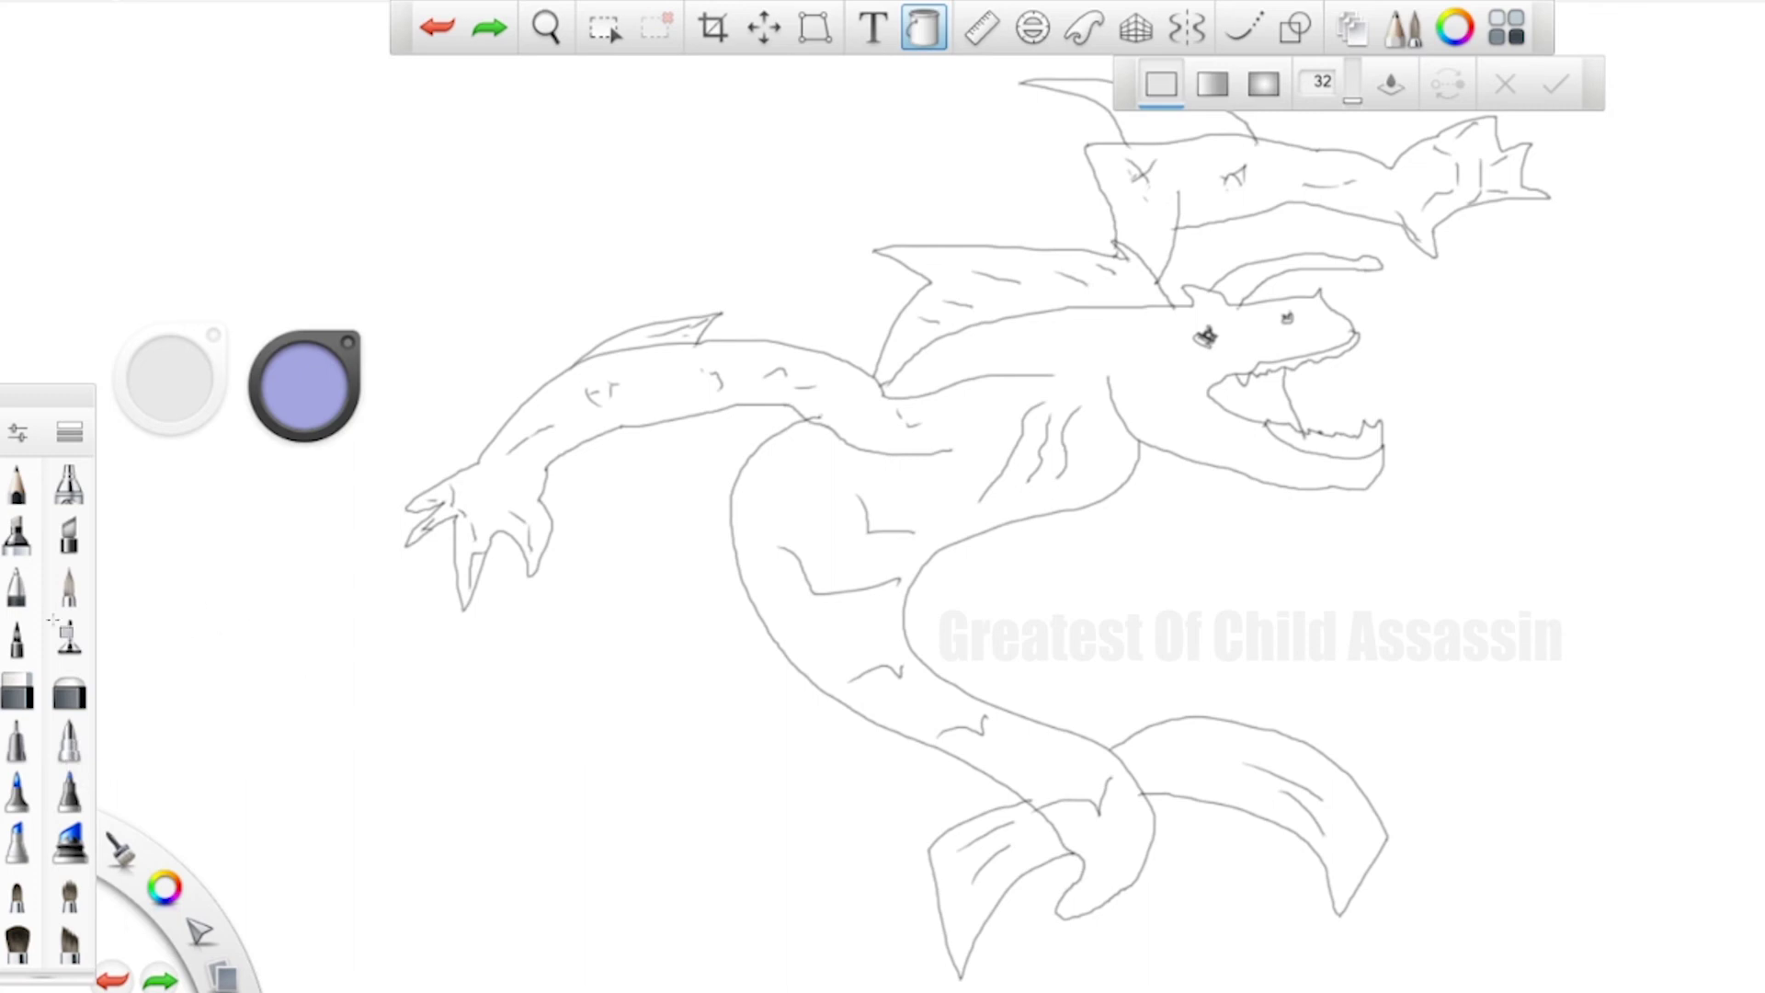
click(975, 864)
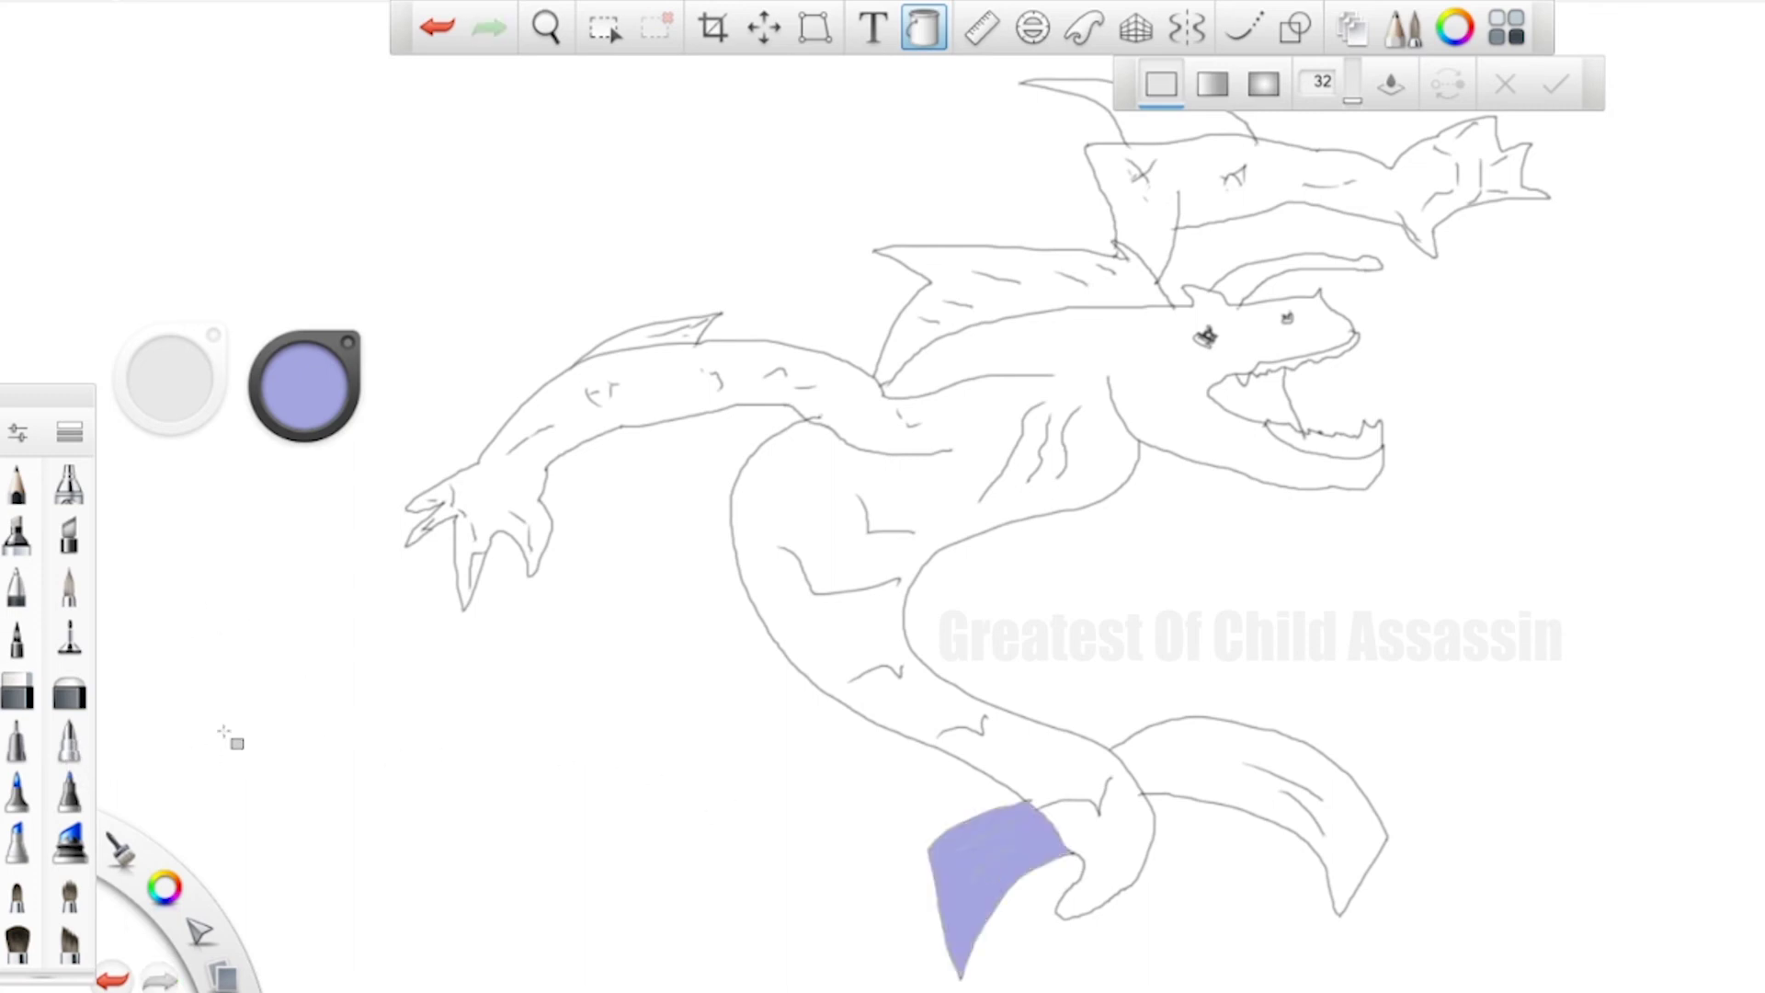
Draw a black dividing line from the shoulder to the belly edge to separate the chest from the lower body
click(69, 740)
click(295, 395)
drag(286, 407, 292, 439)
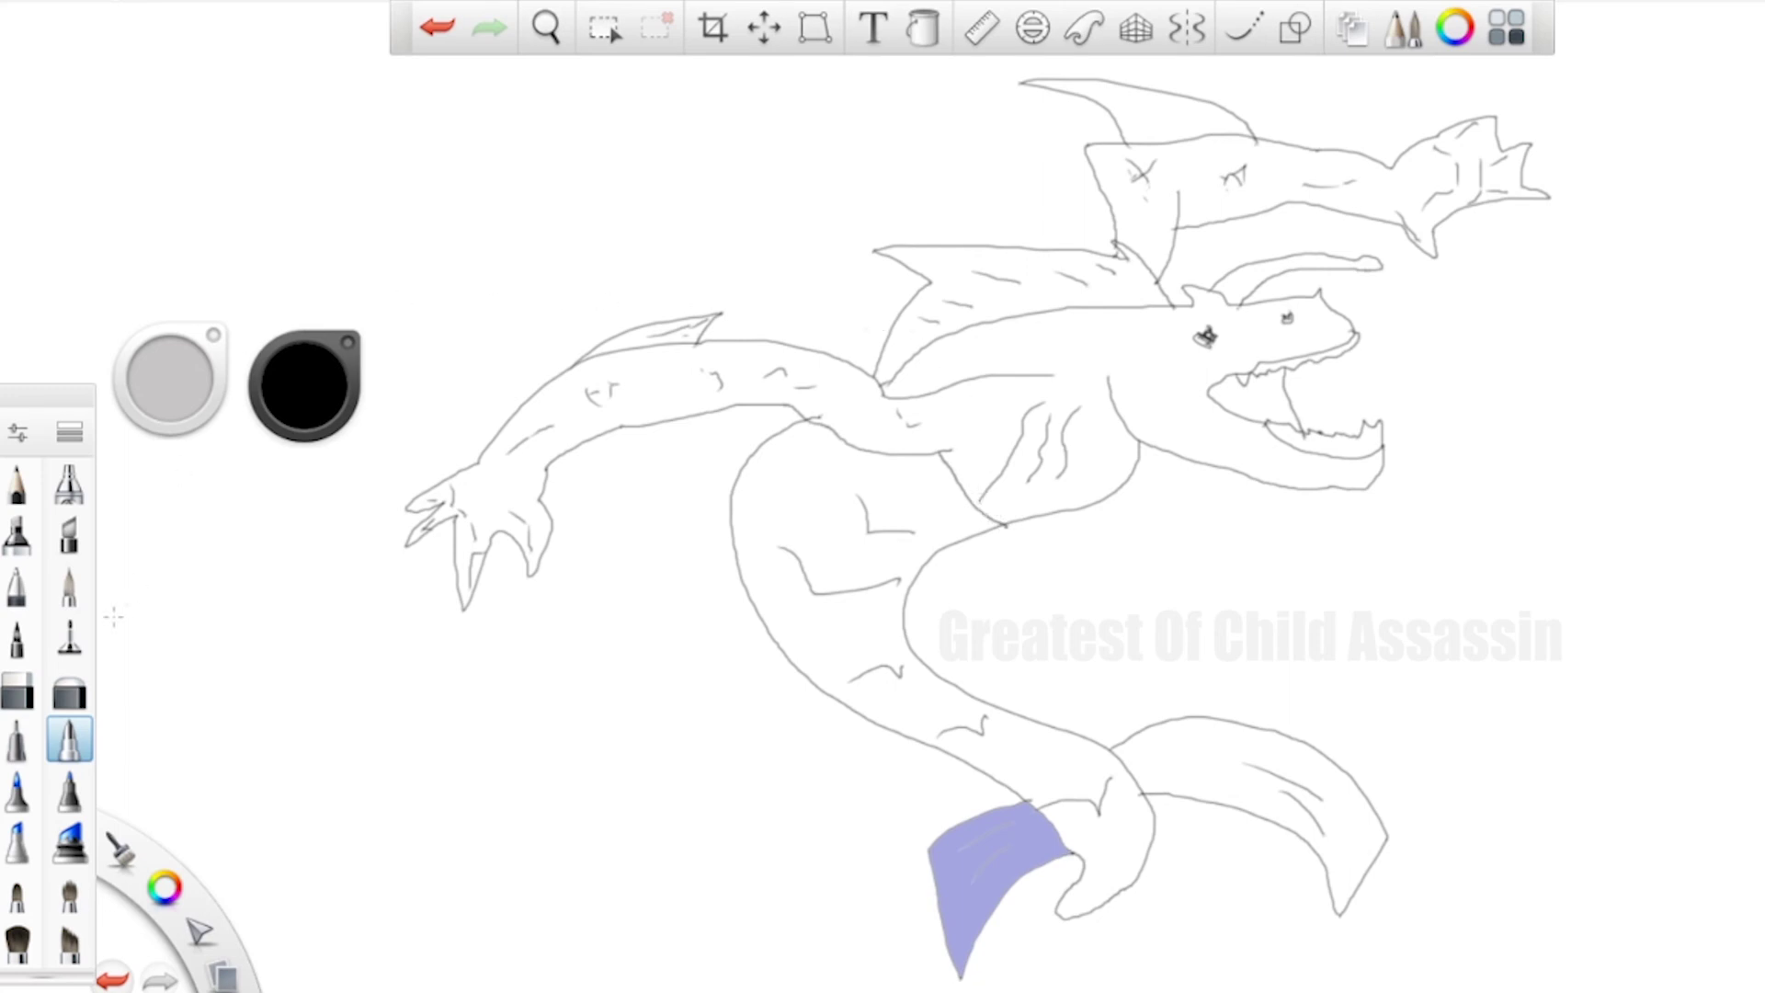
Sample the light violet from the smaller tail fin and flood-fill the lower body and tail with it
click(924, 29)
drag(328, 375, 298, 485)
click(993, 832)
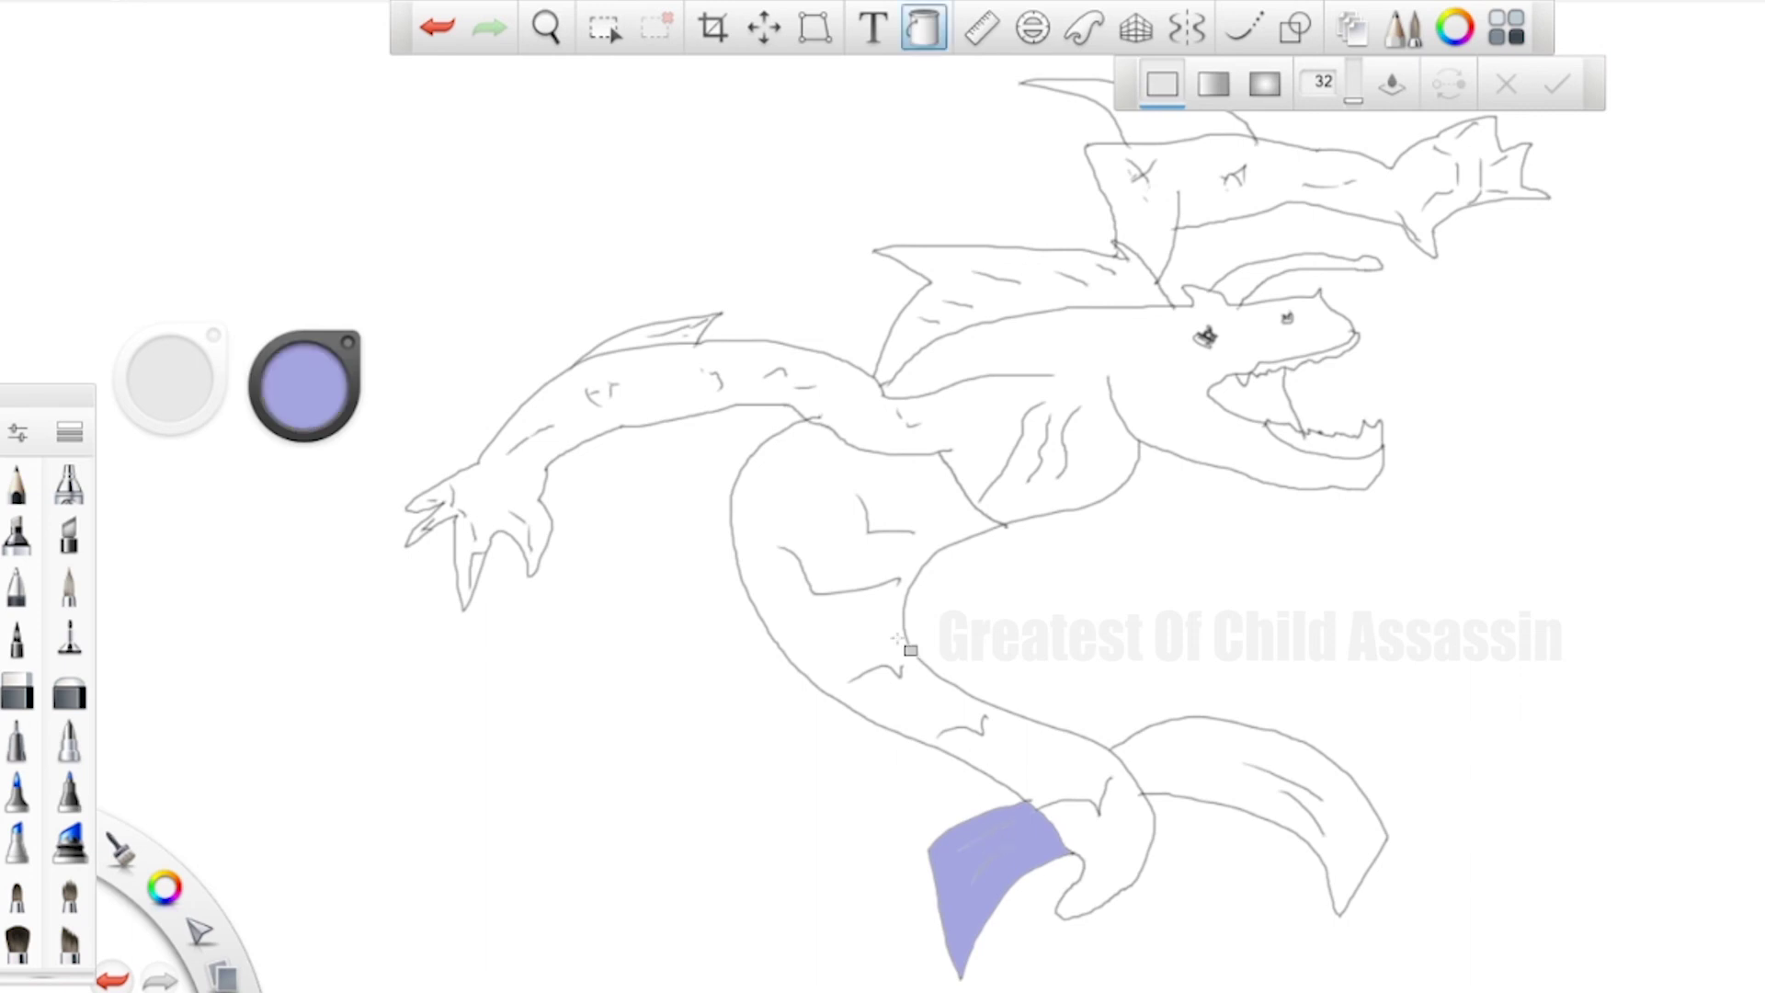
click(835, 520)
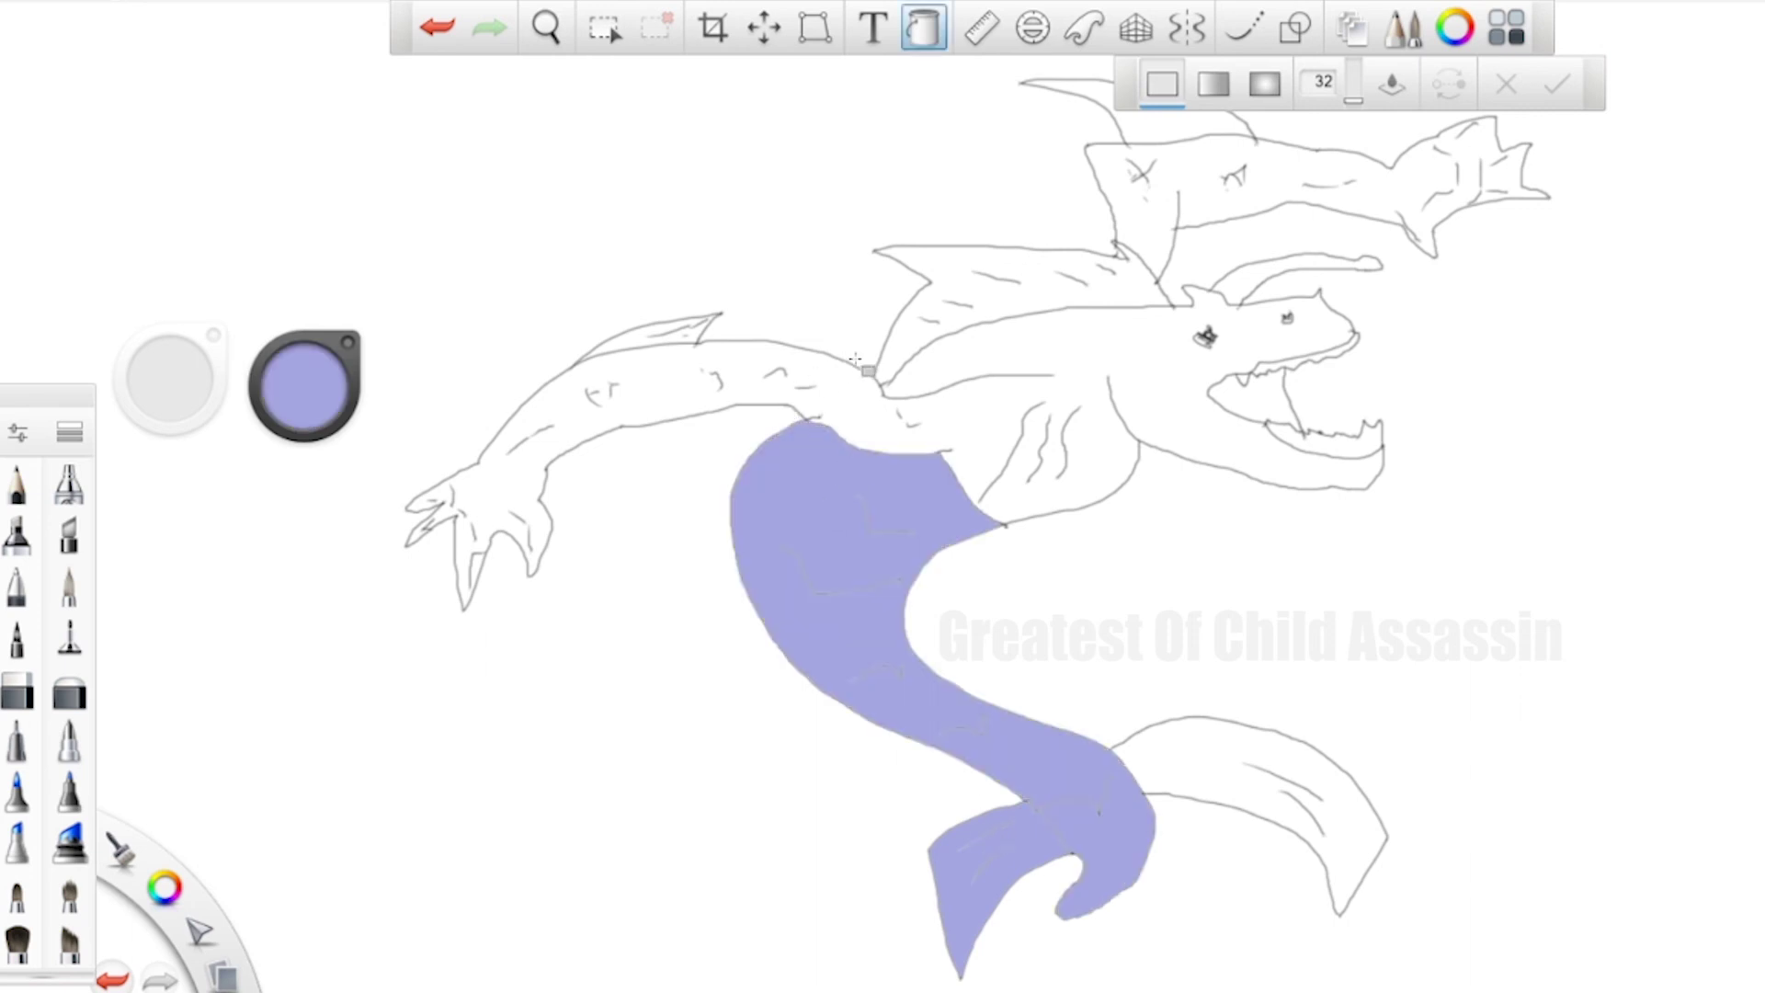
Change the fill colour to light teal and fill both tail fins
click(292, 394)
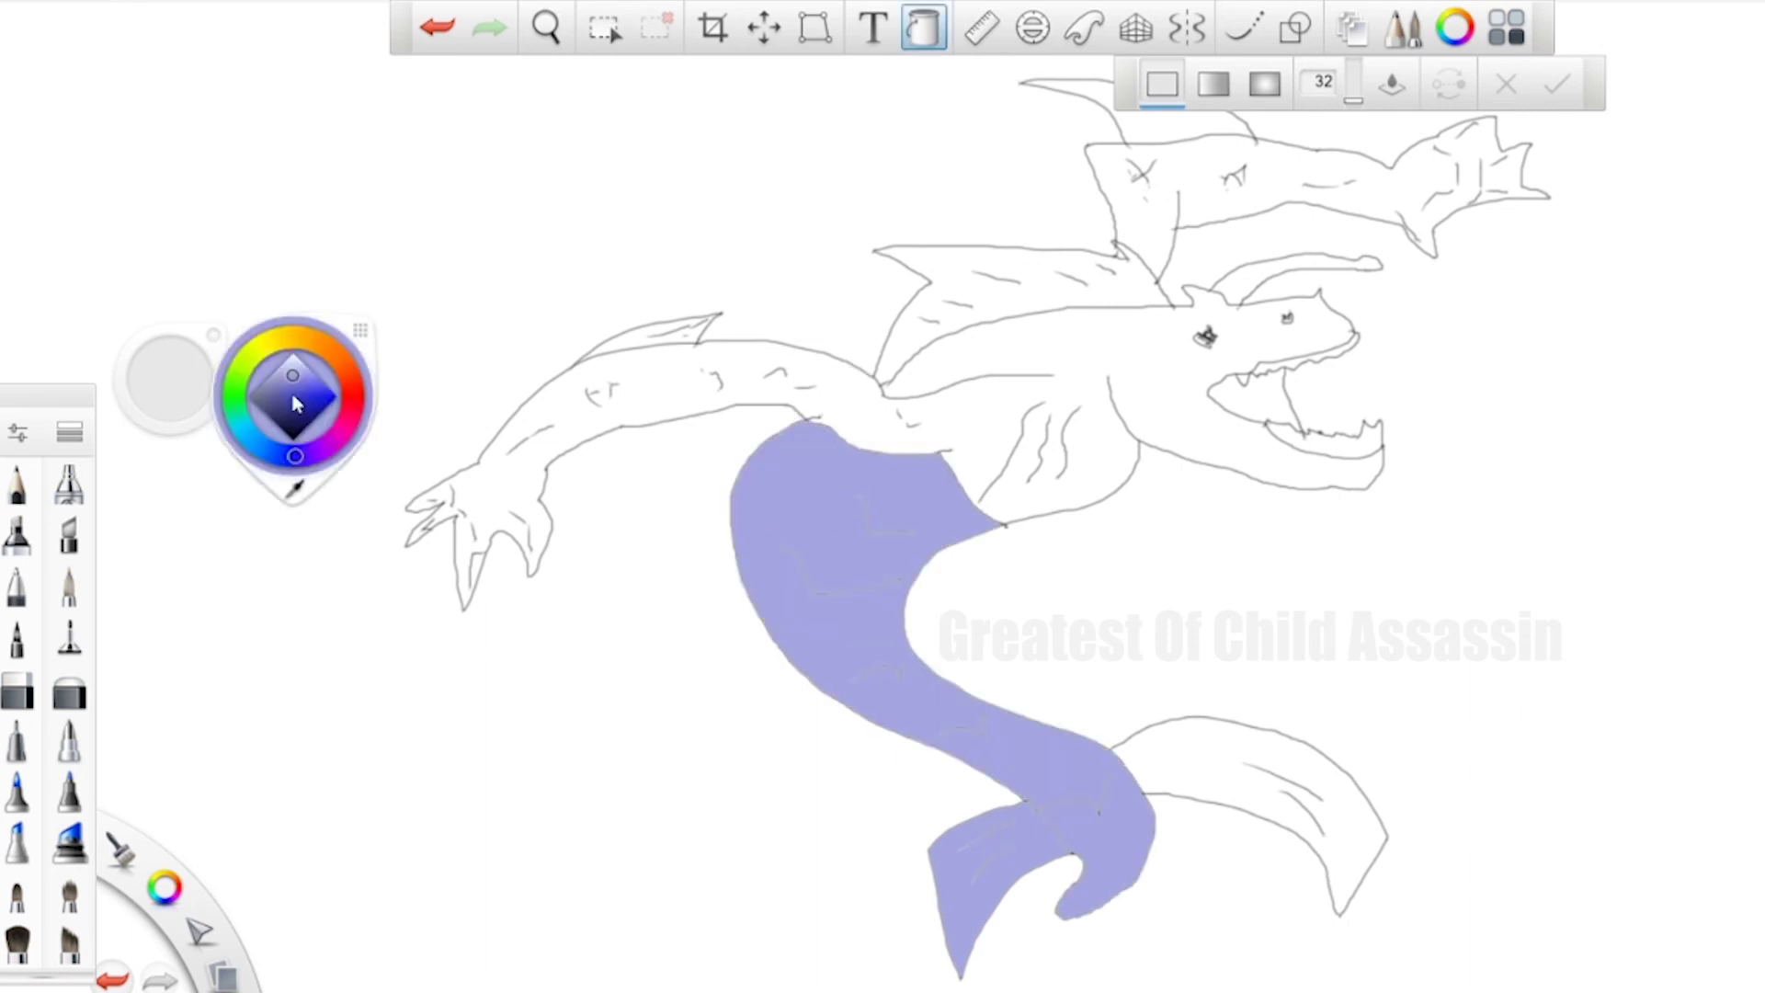
click(234, 422)
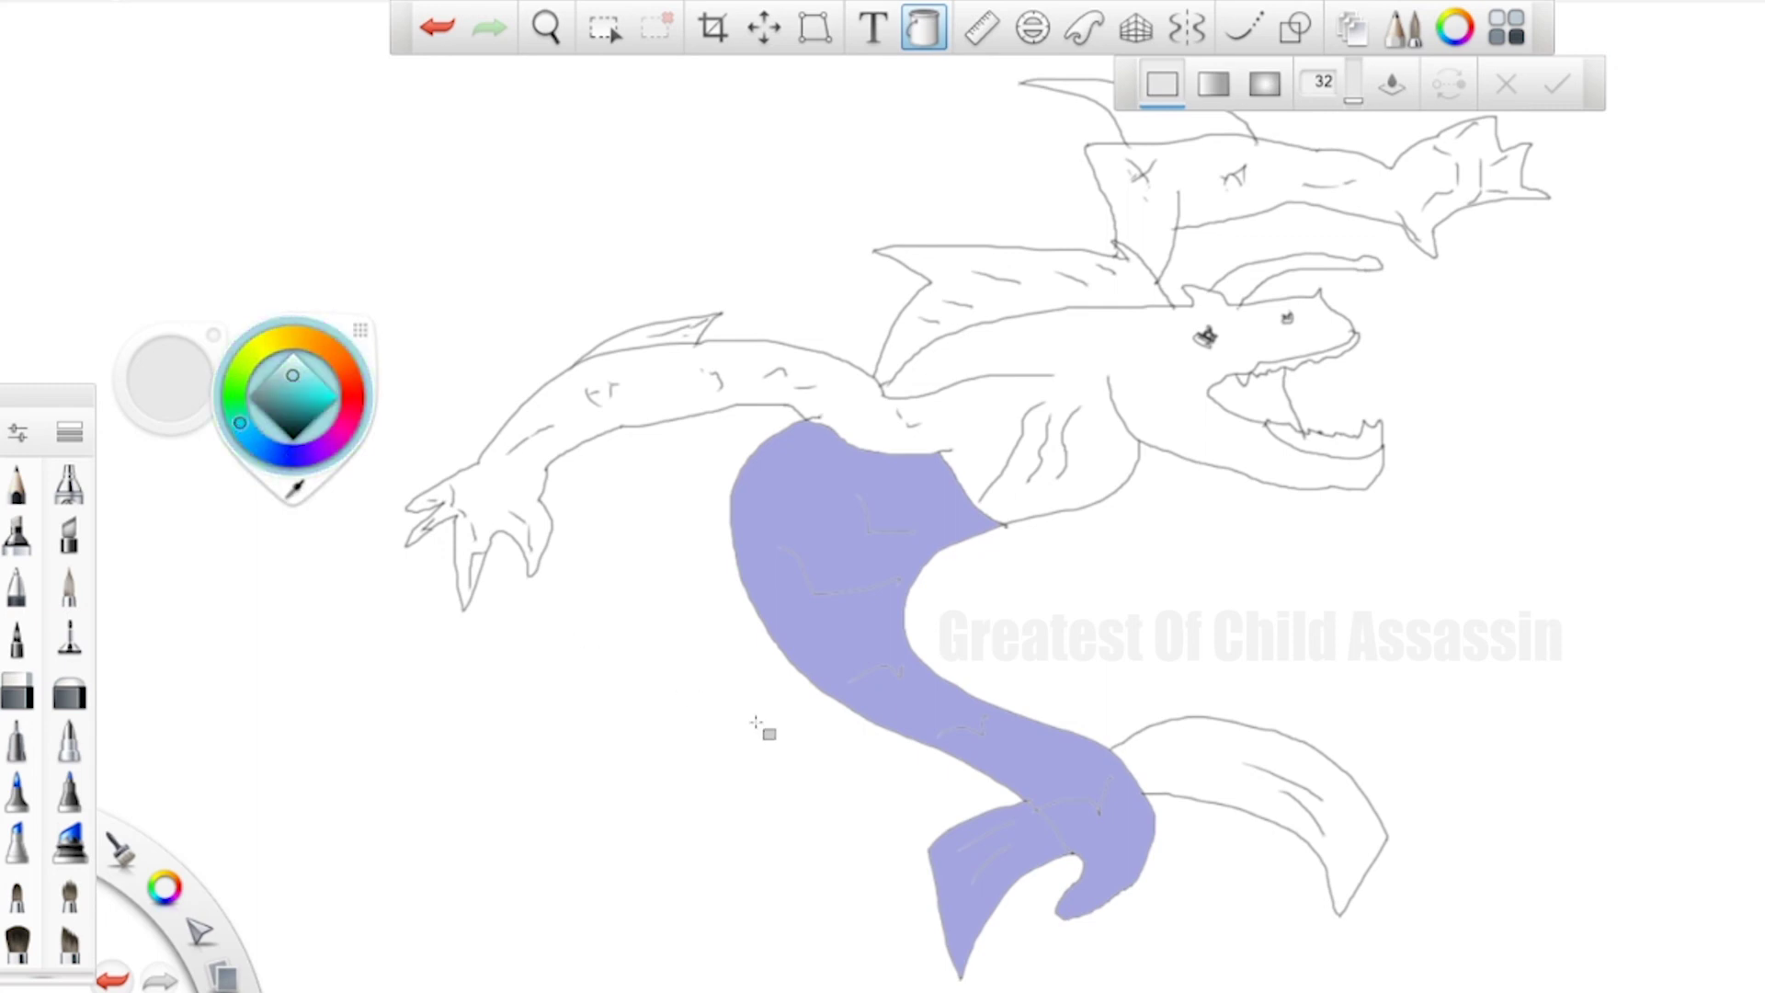
click(965, 849)
click(1188, 761)
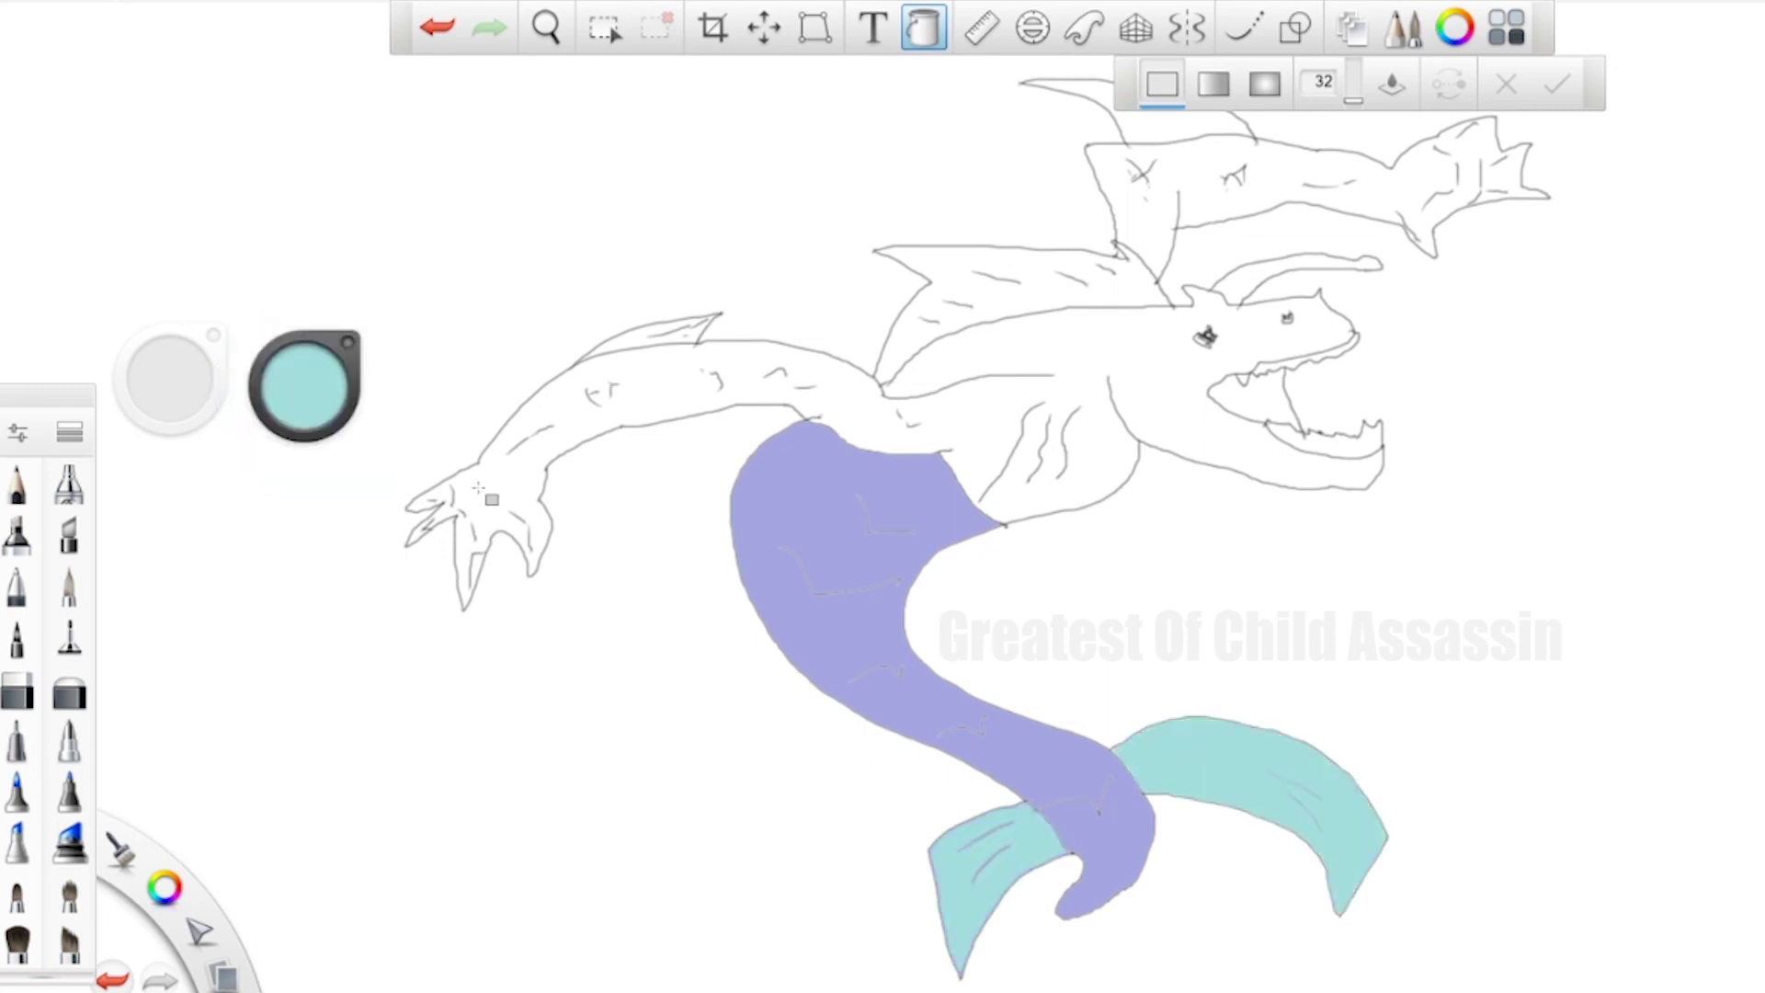
Change the fill colour to light blue and fill the back fin and the fins on both arms
click(308, 414)
click(299, 457)
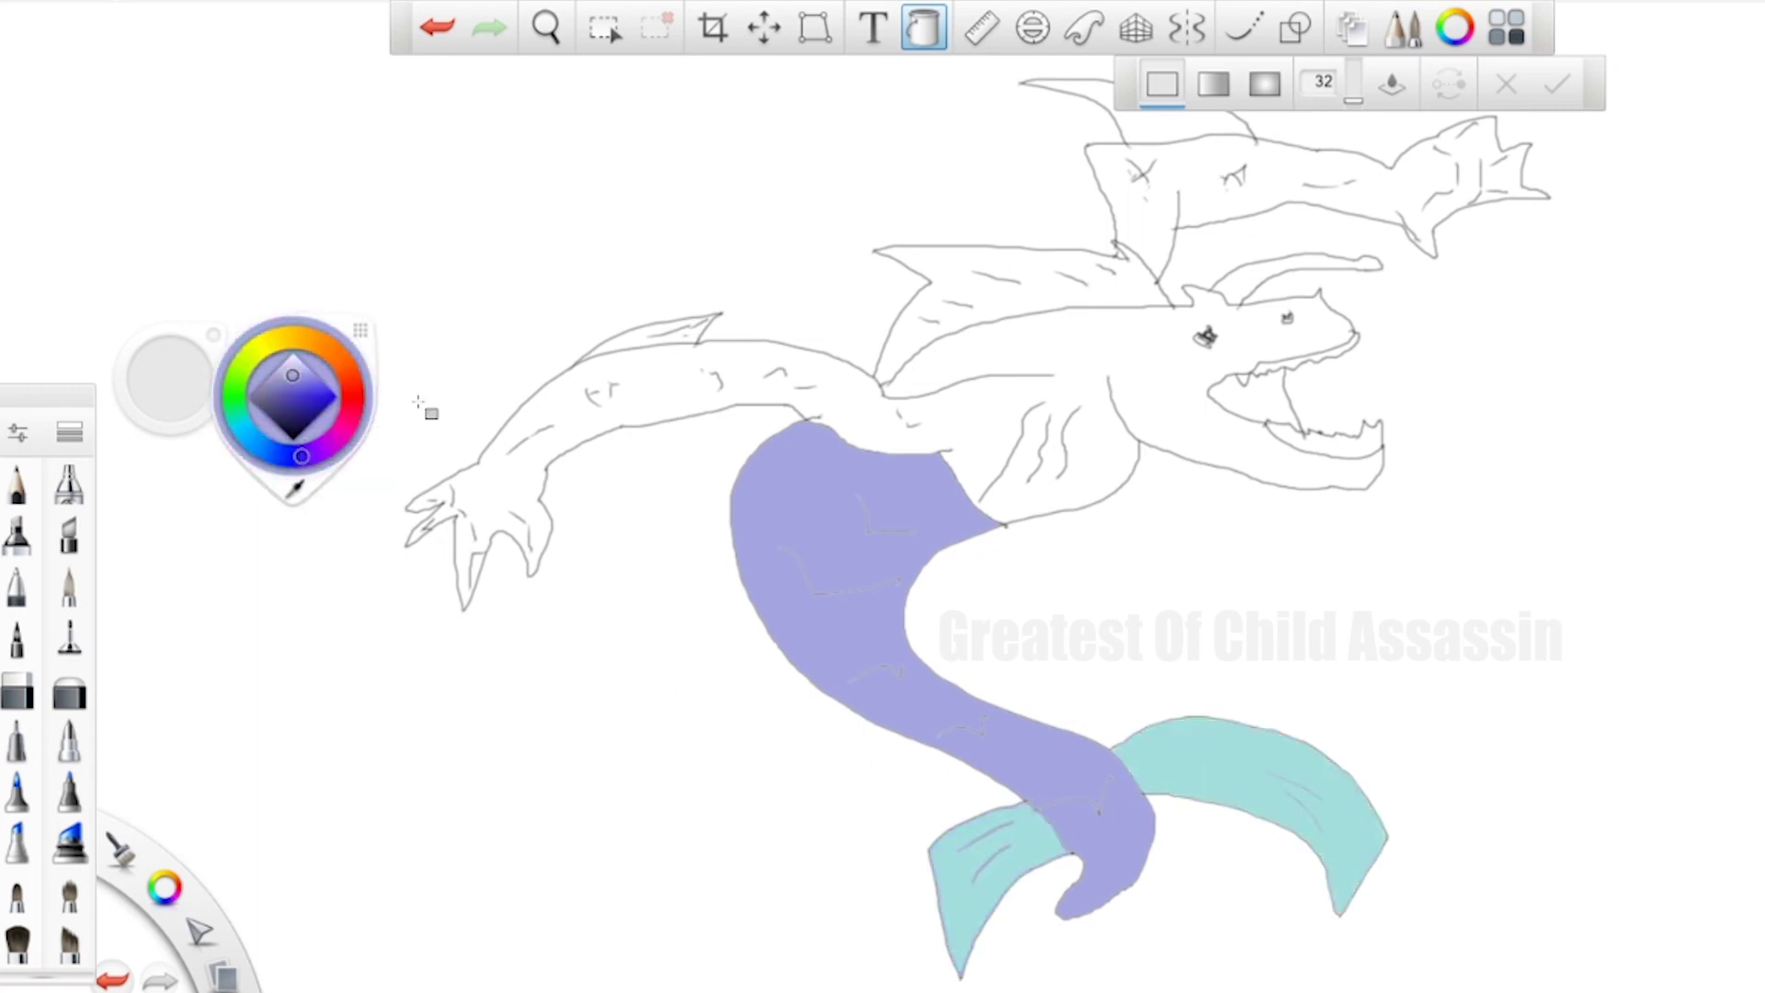
click(266, 444)
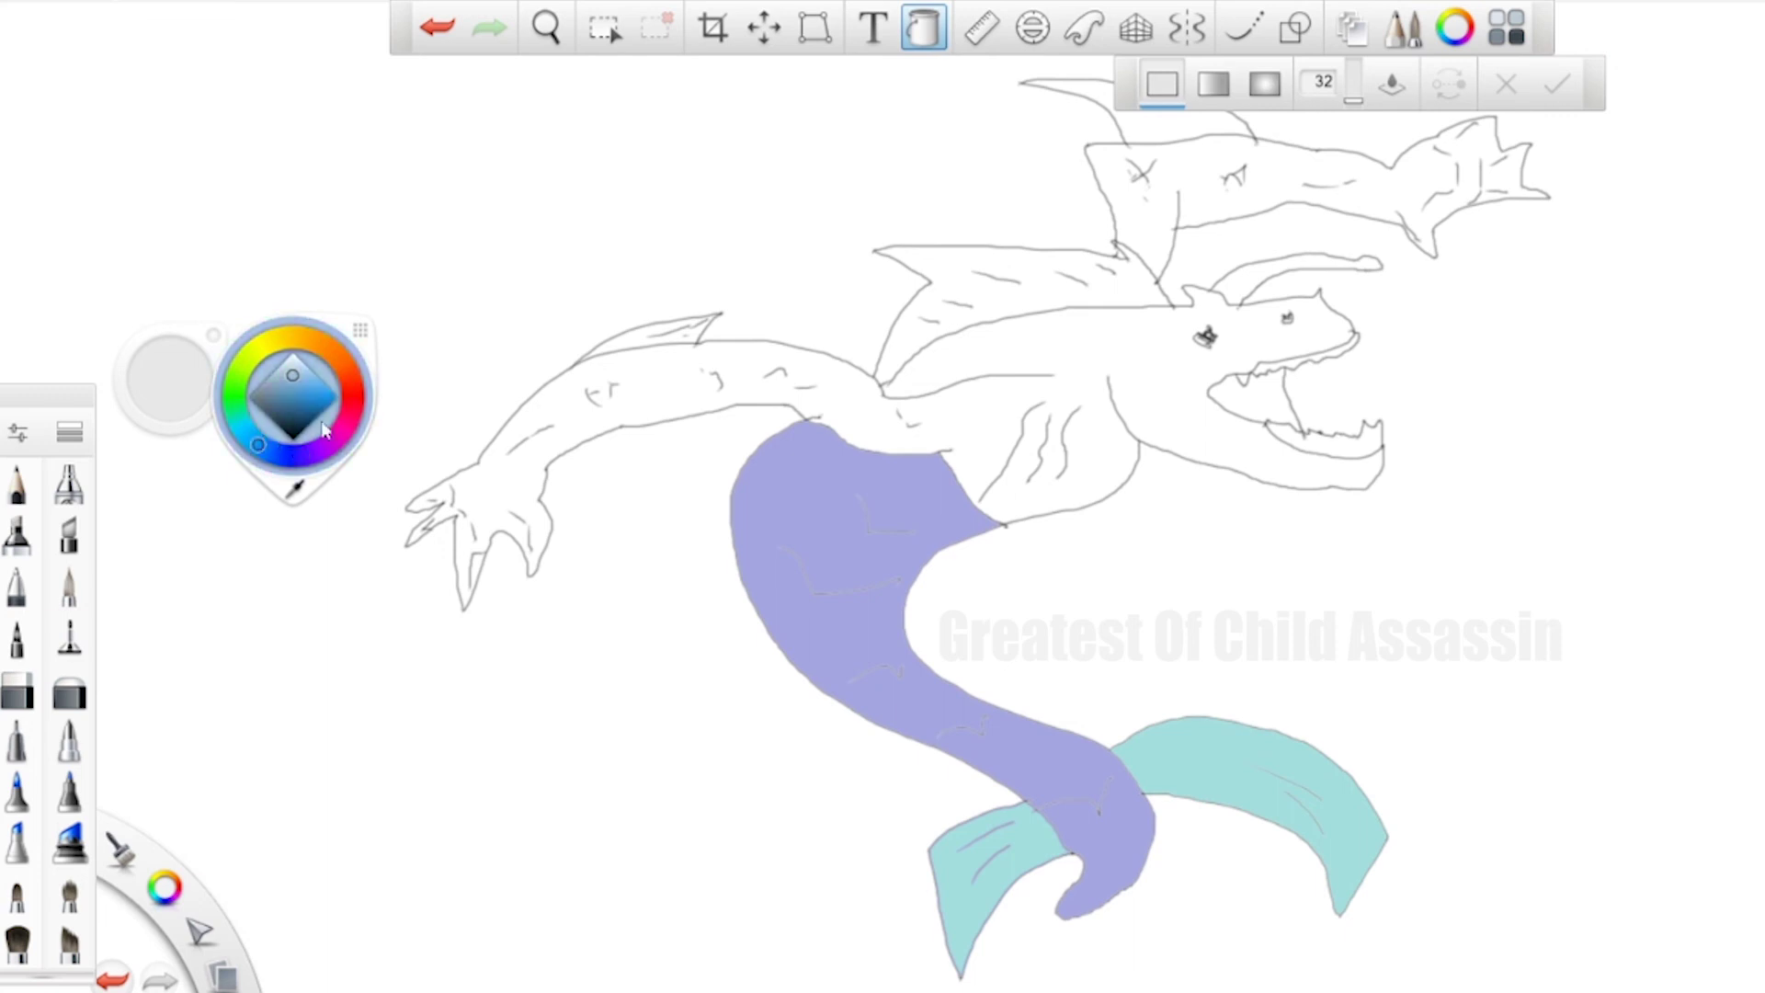
click(943, 287)
click(645, 345)
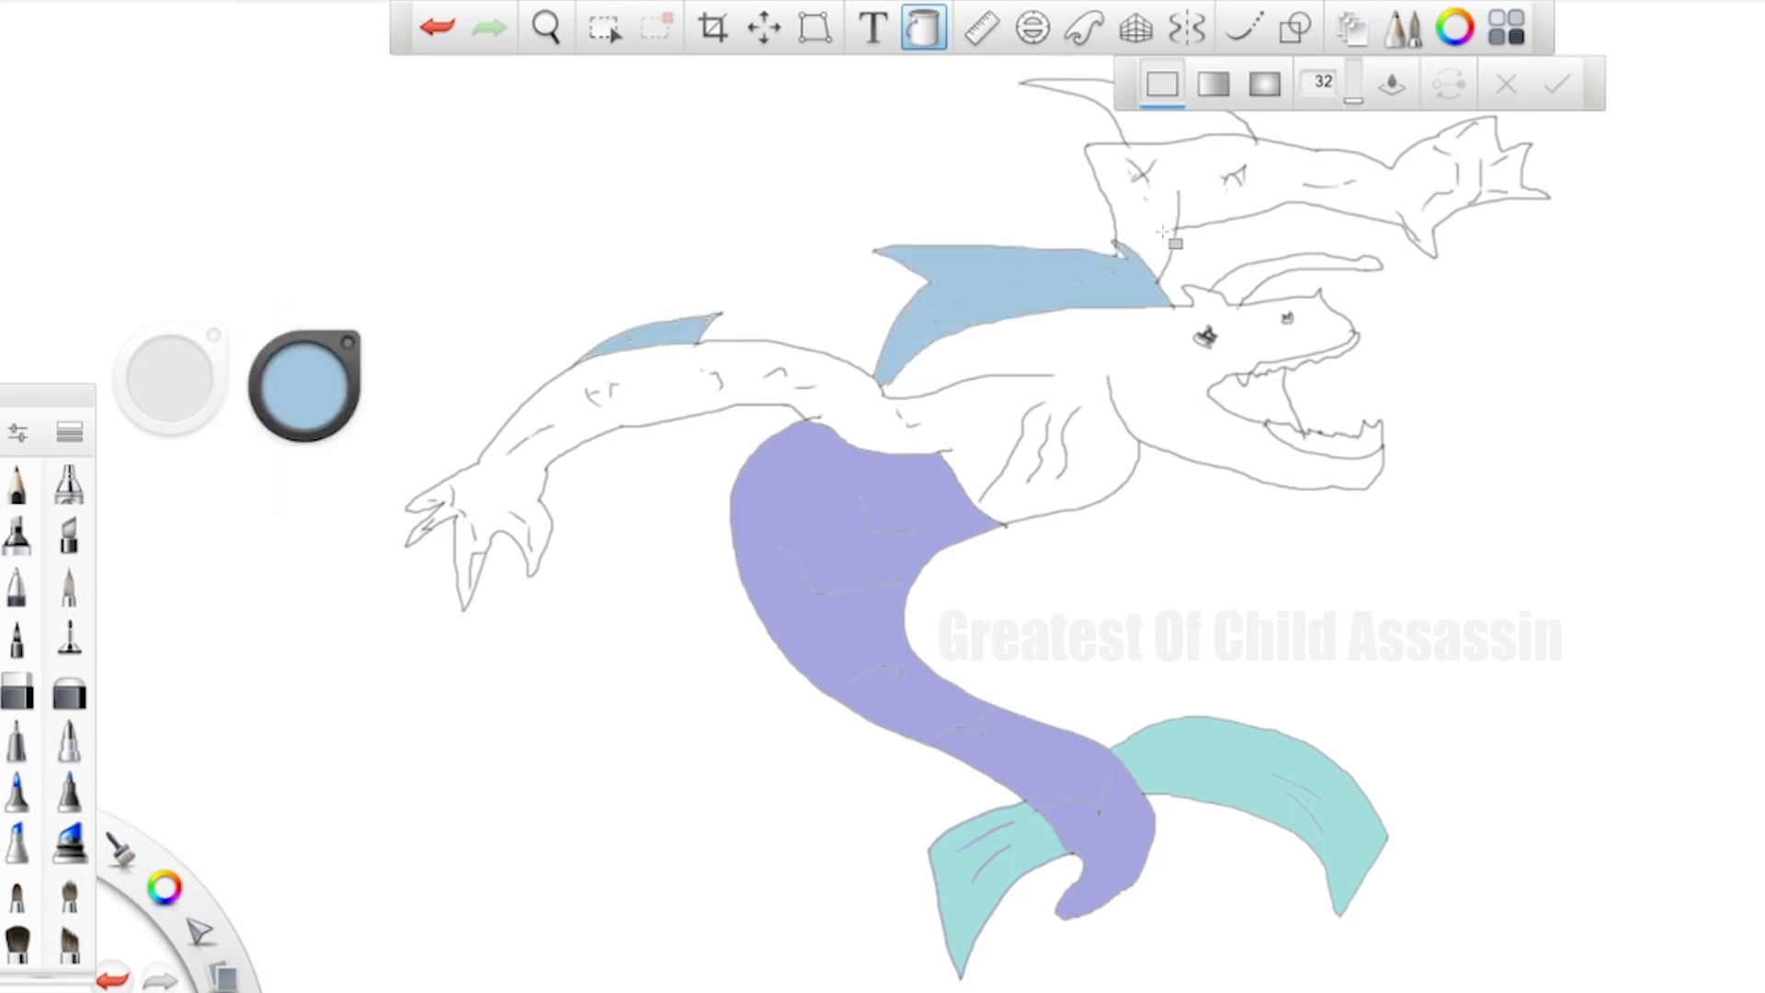
click(1151, 122)
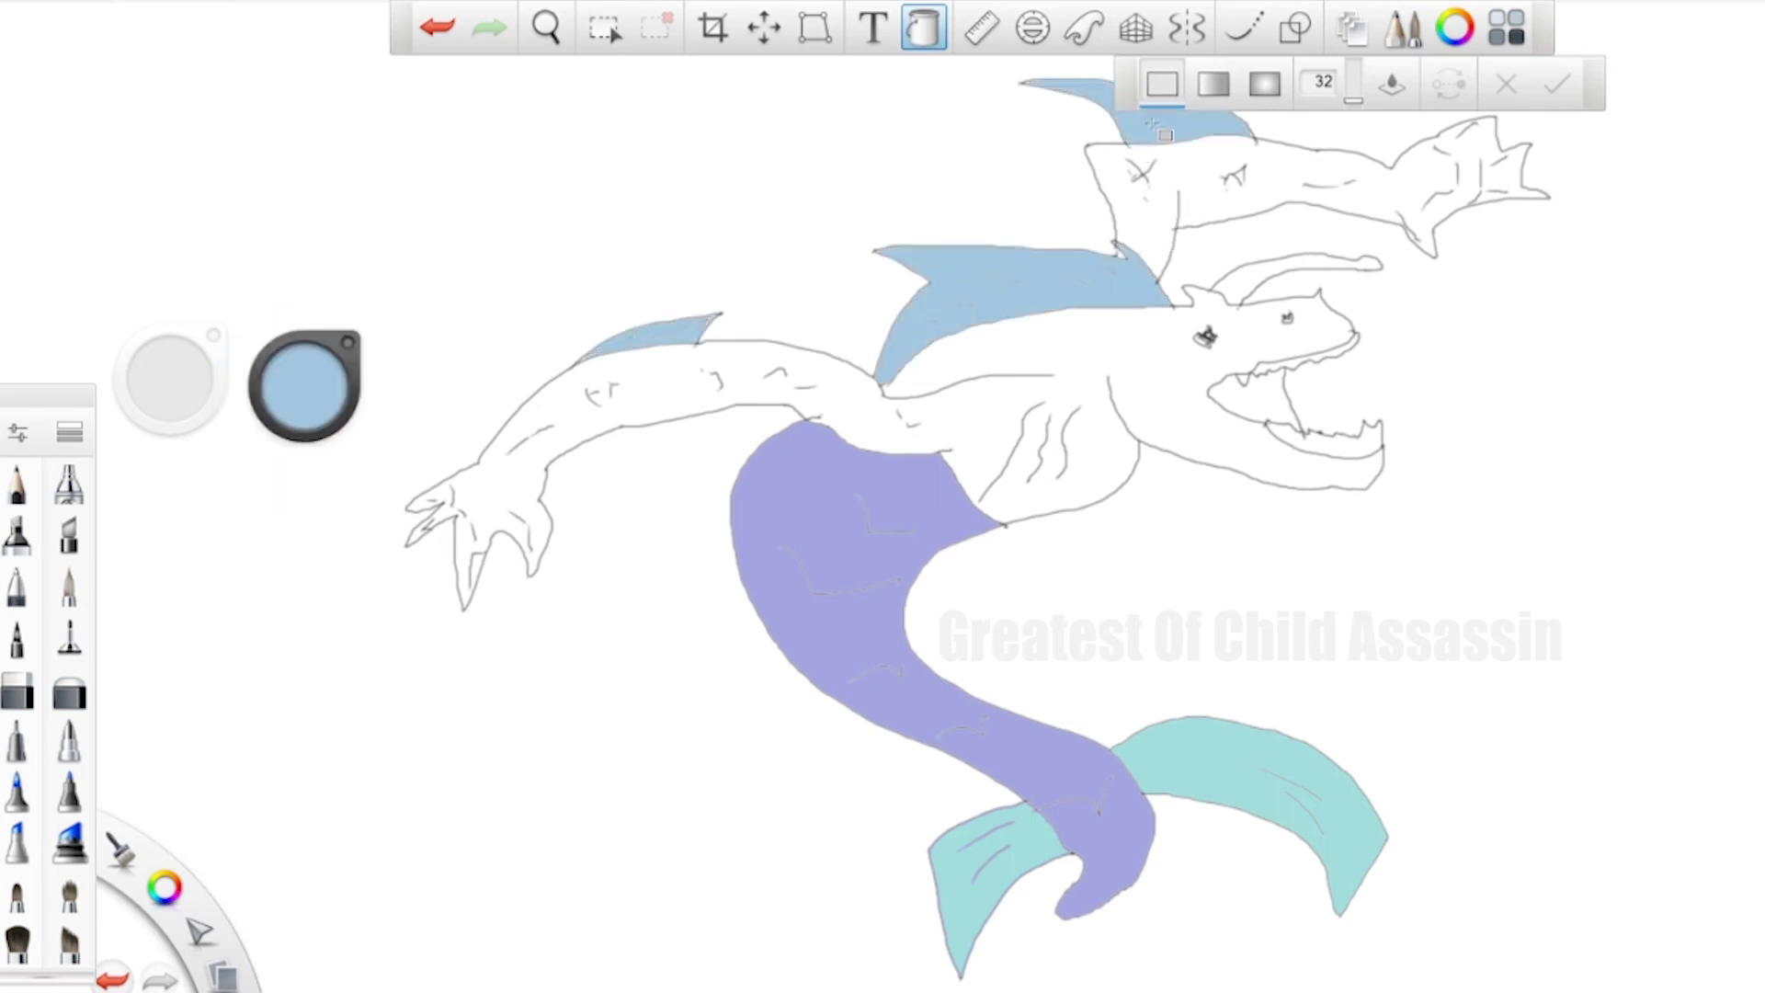
Fill the head, chest, both arms, the antenna and the upper and lower tooth strips with salmon pink
click(304, 397)
click(354, 392)
click(1034, 368)
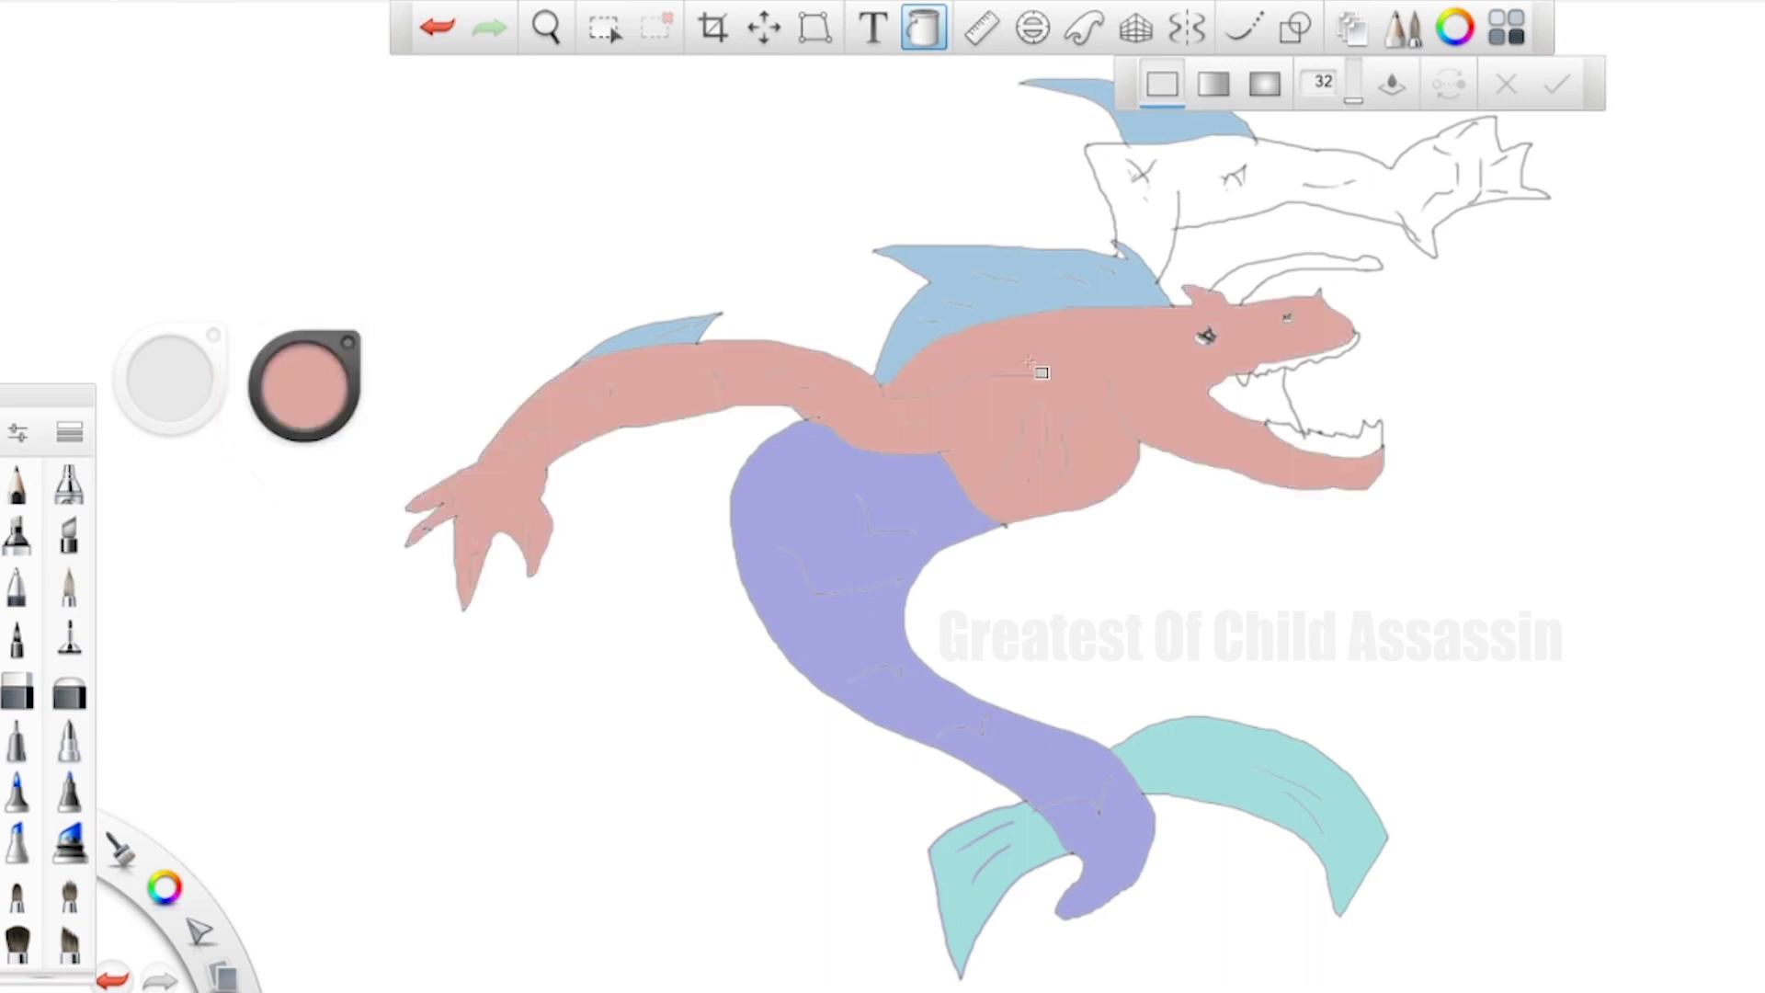
click(1139, 204)
click(1310, 264)
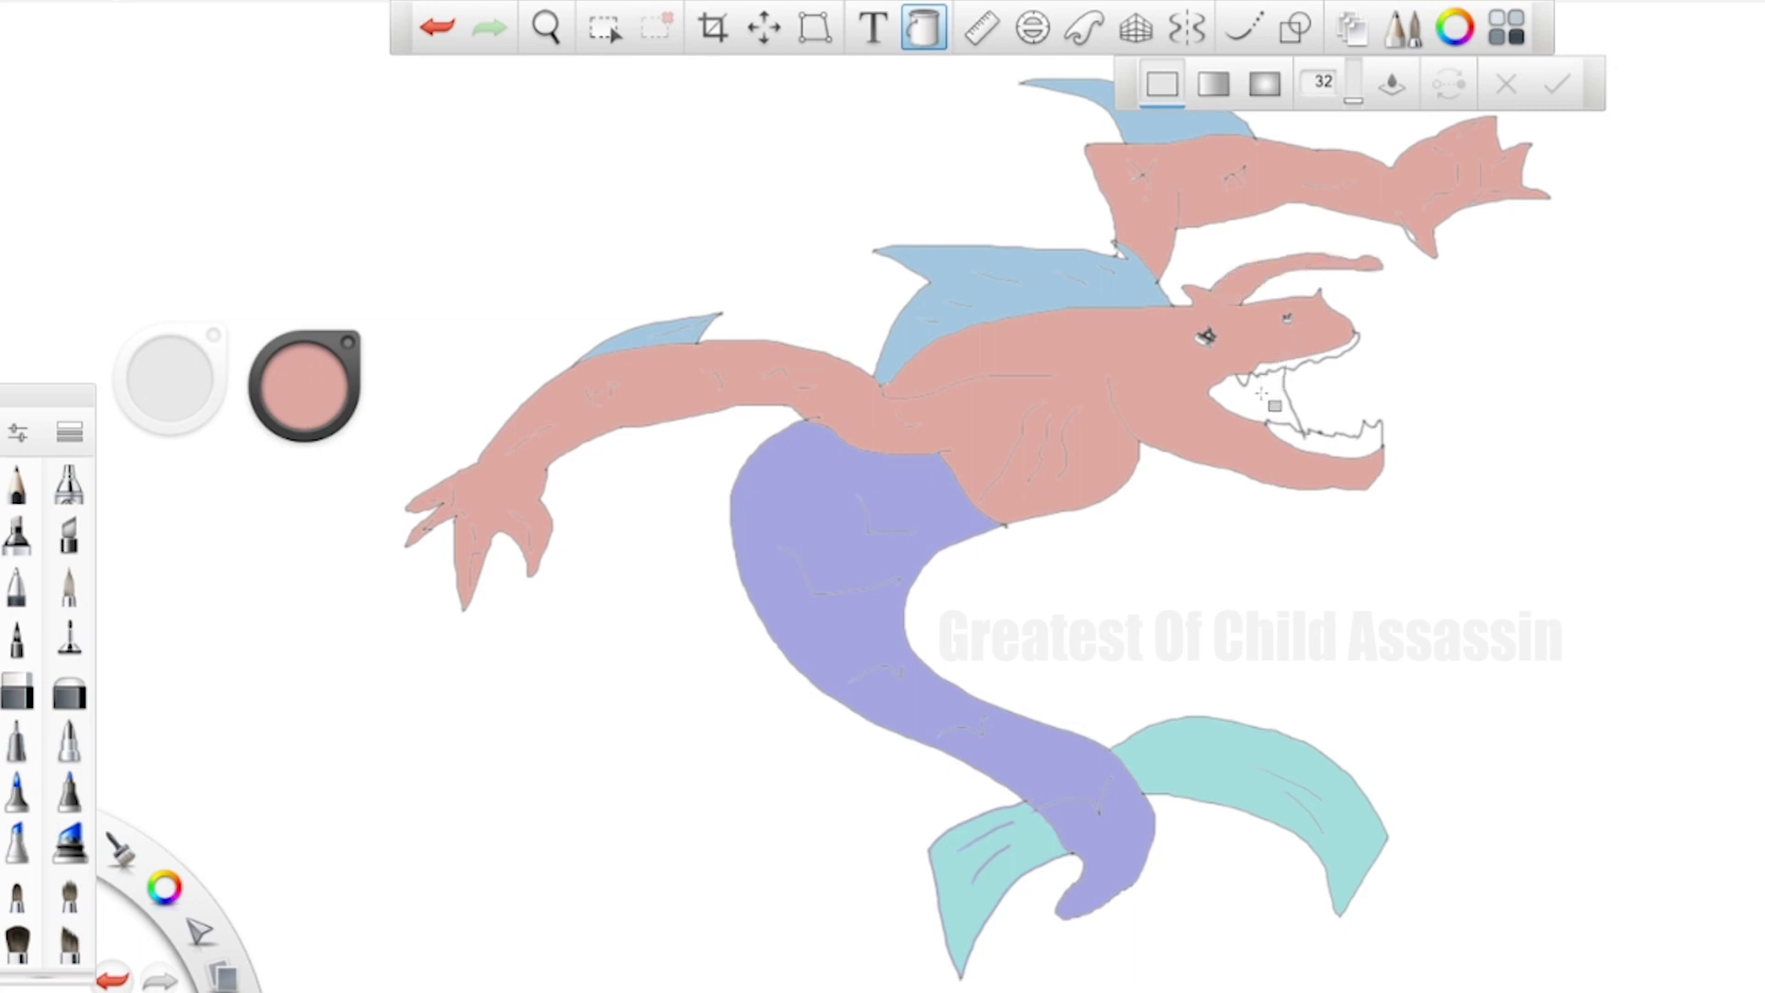
click(1320, 439)
click(1315, 361)
Lighten the fill colour to a very pale pink and fill the inside of the mouth
click(317, 393)
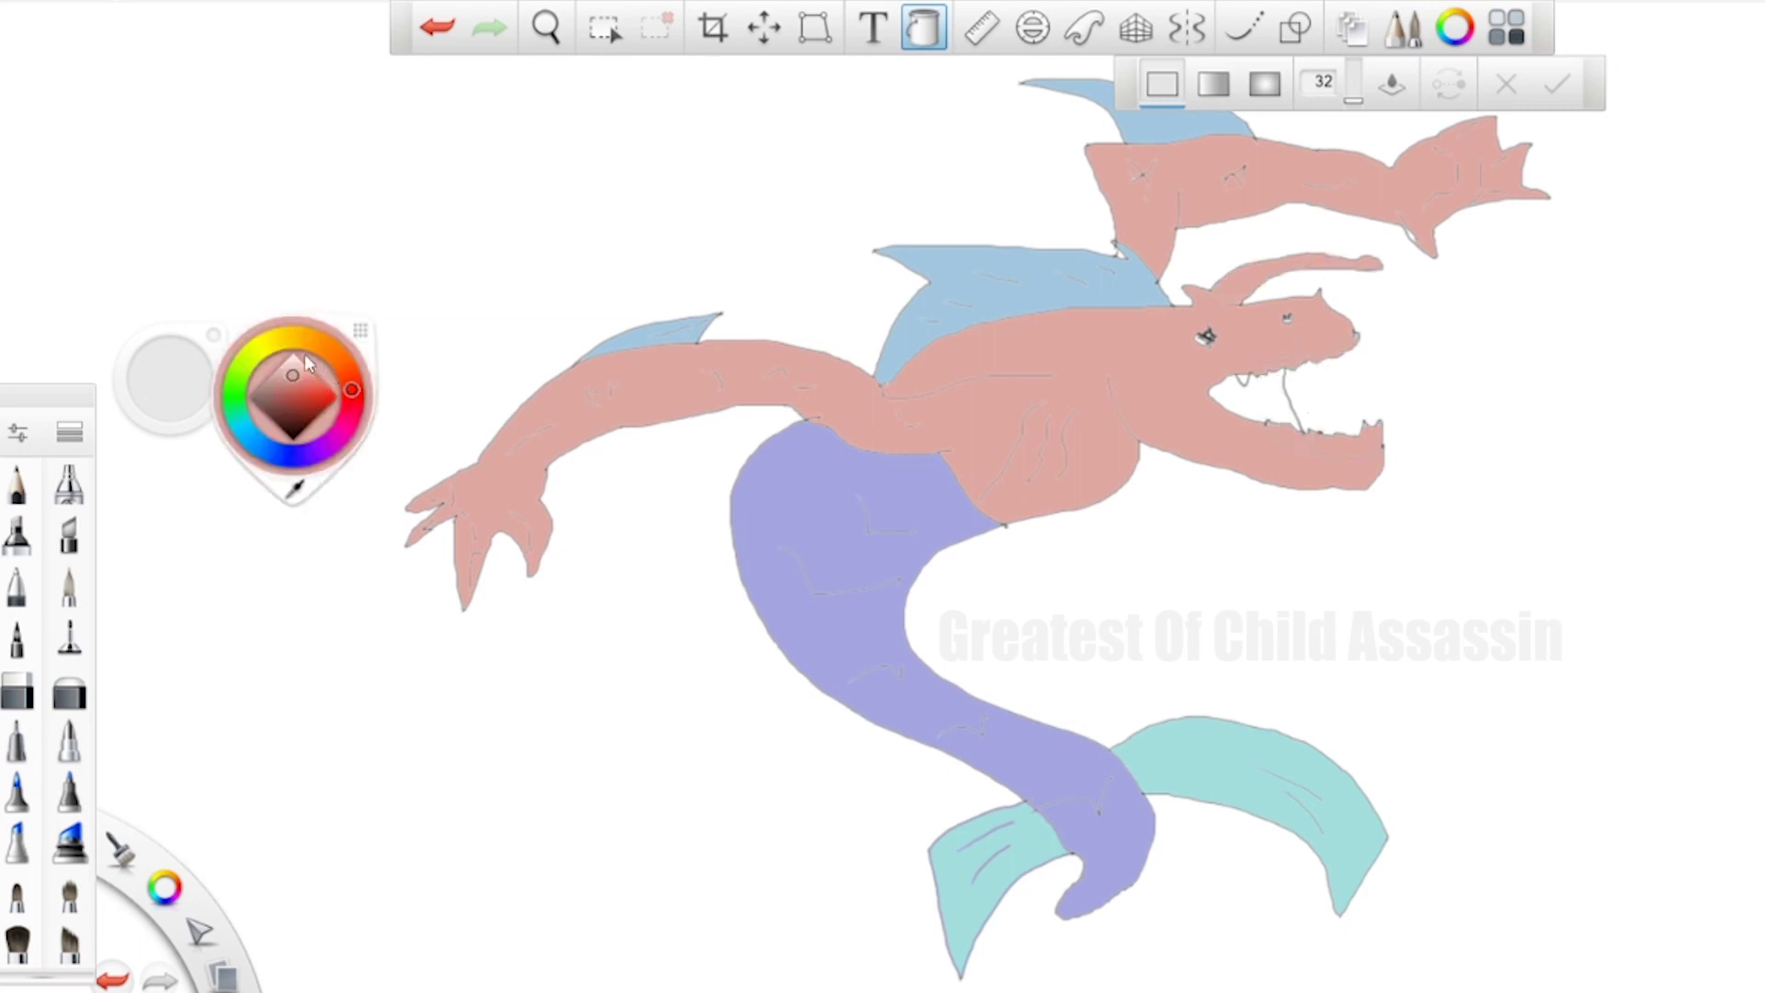
click(293, 365)
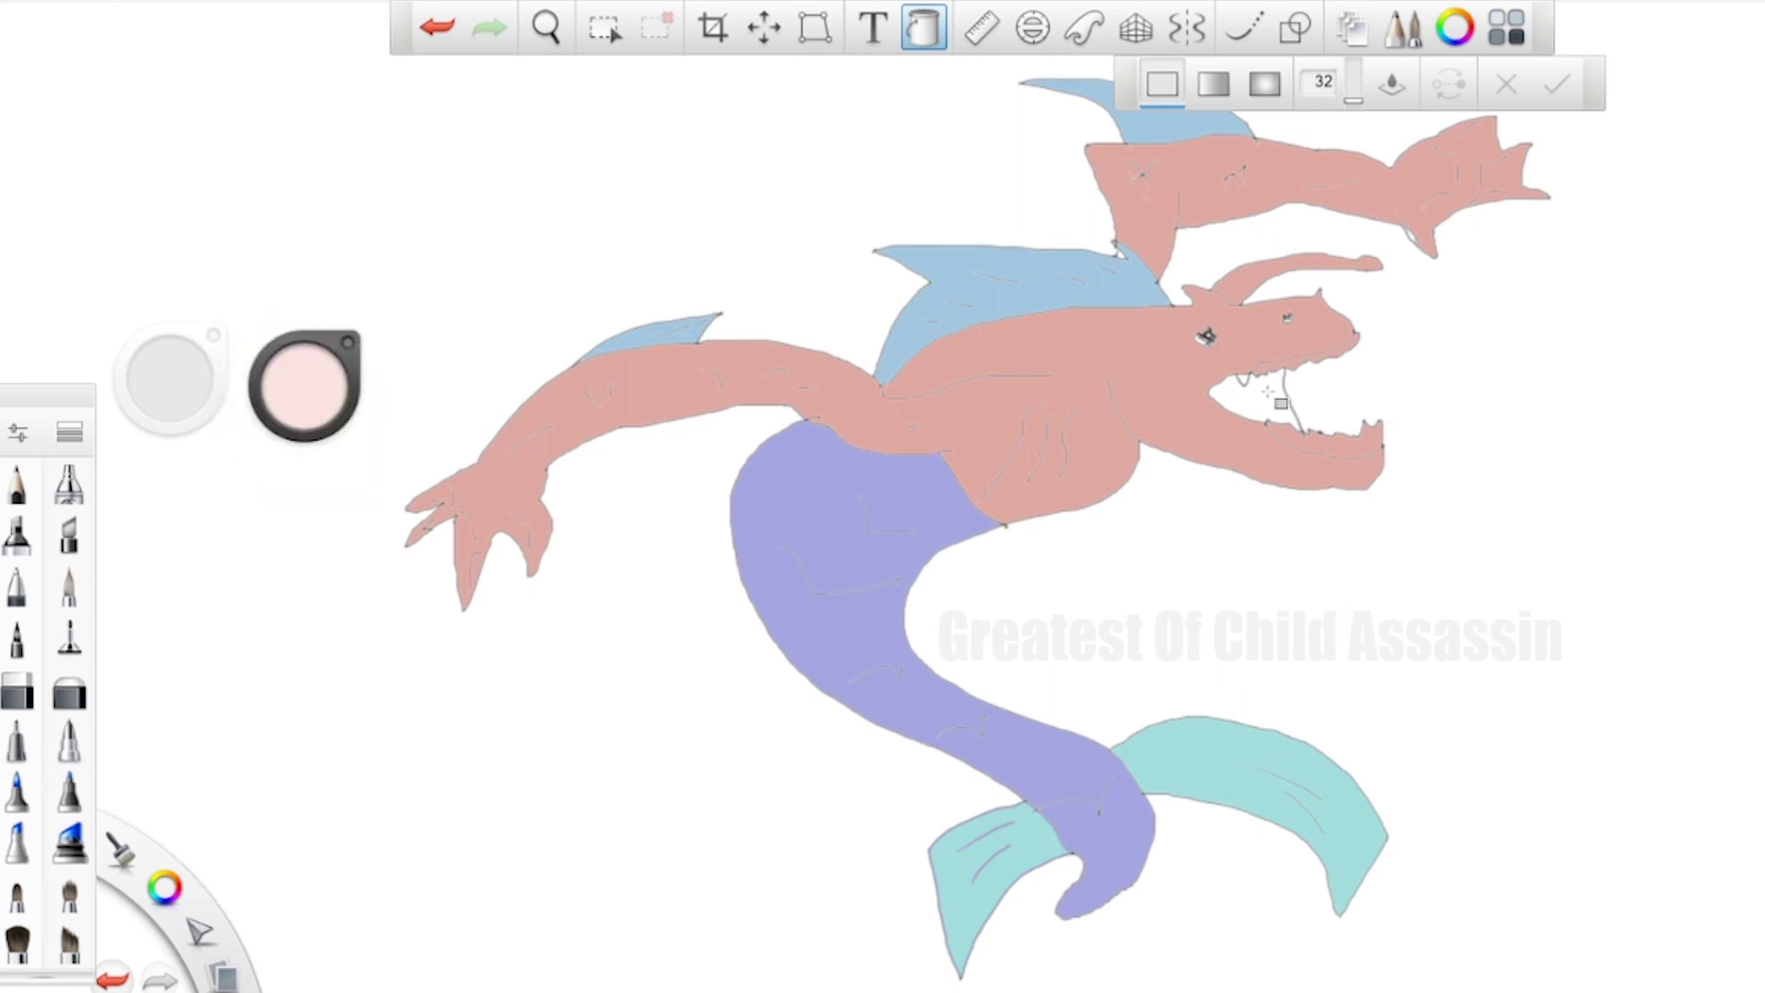
click(1259, 397)
Change the fill colour to pale green and fill the background around the creature
click(290, 395)
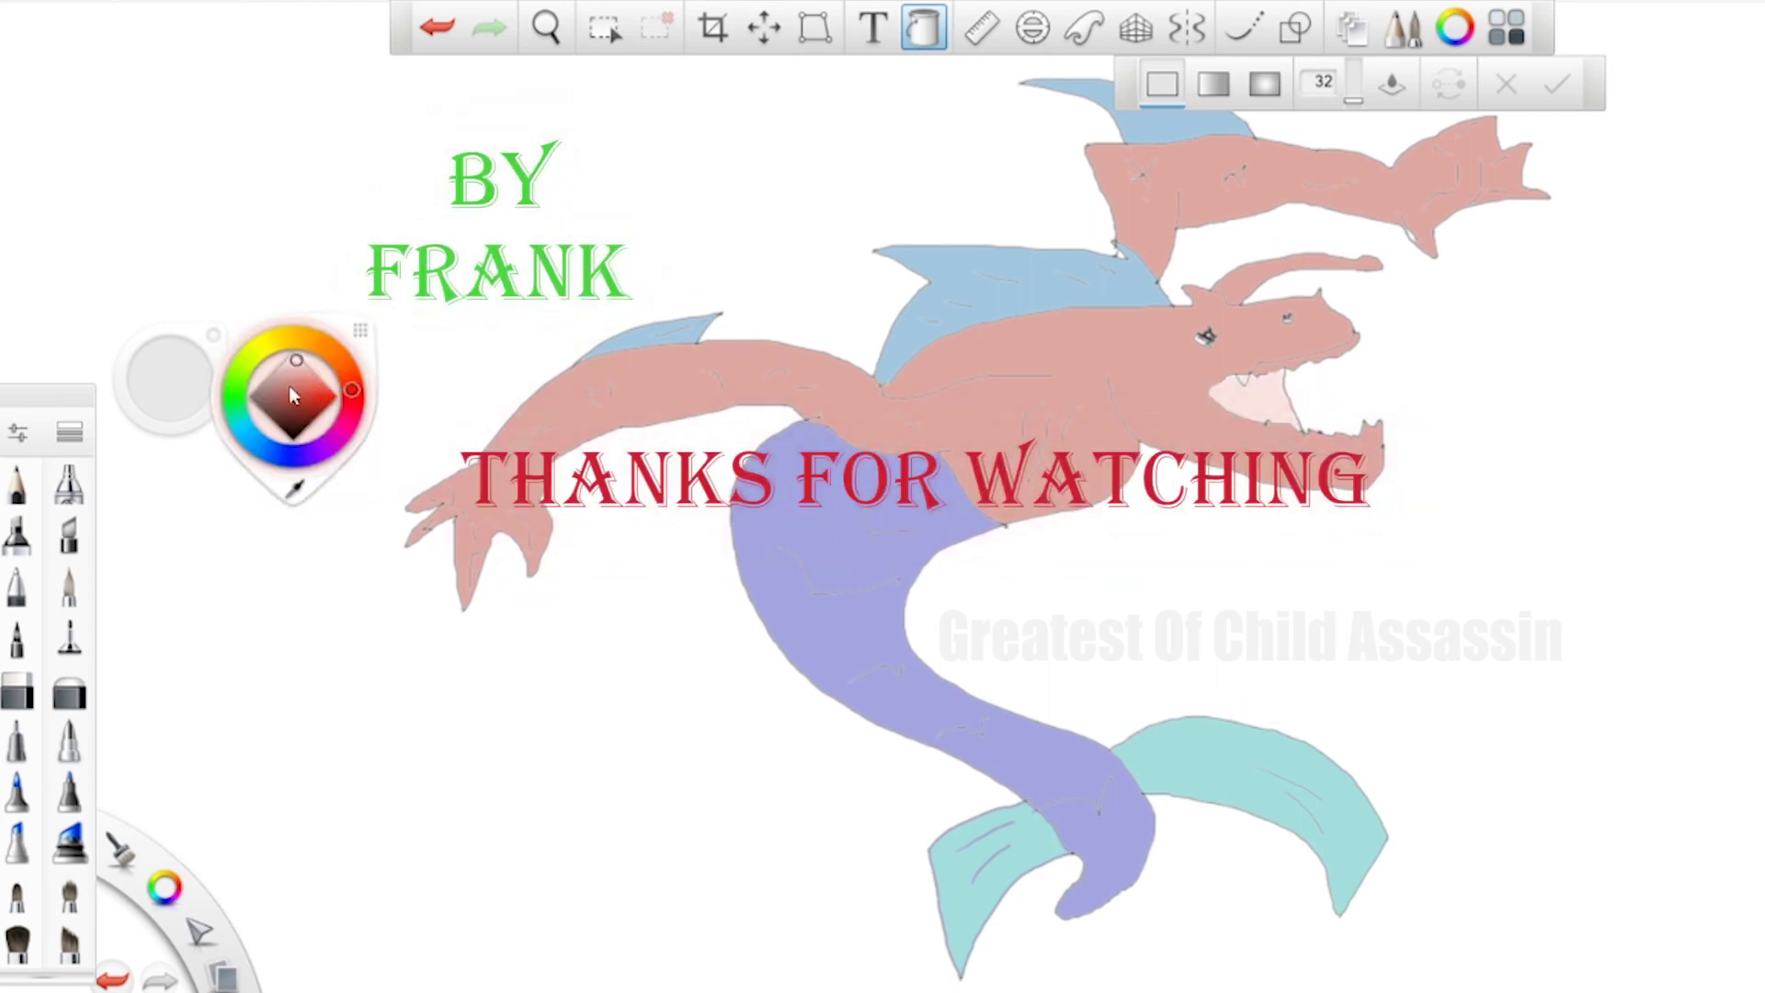
click(230, 388)
click(546, 233)
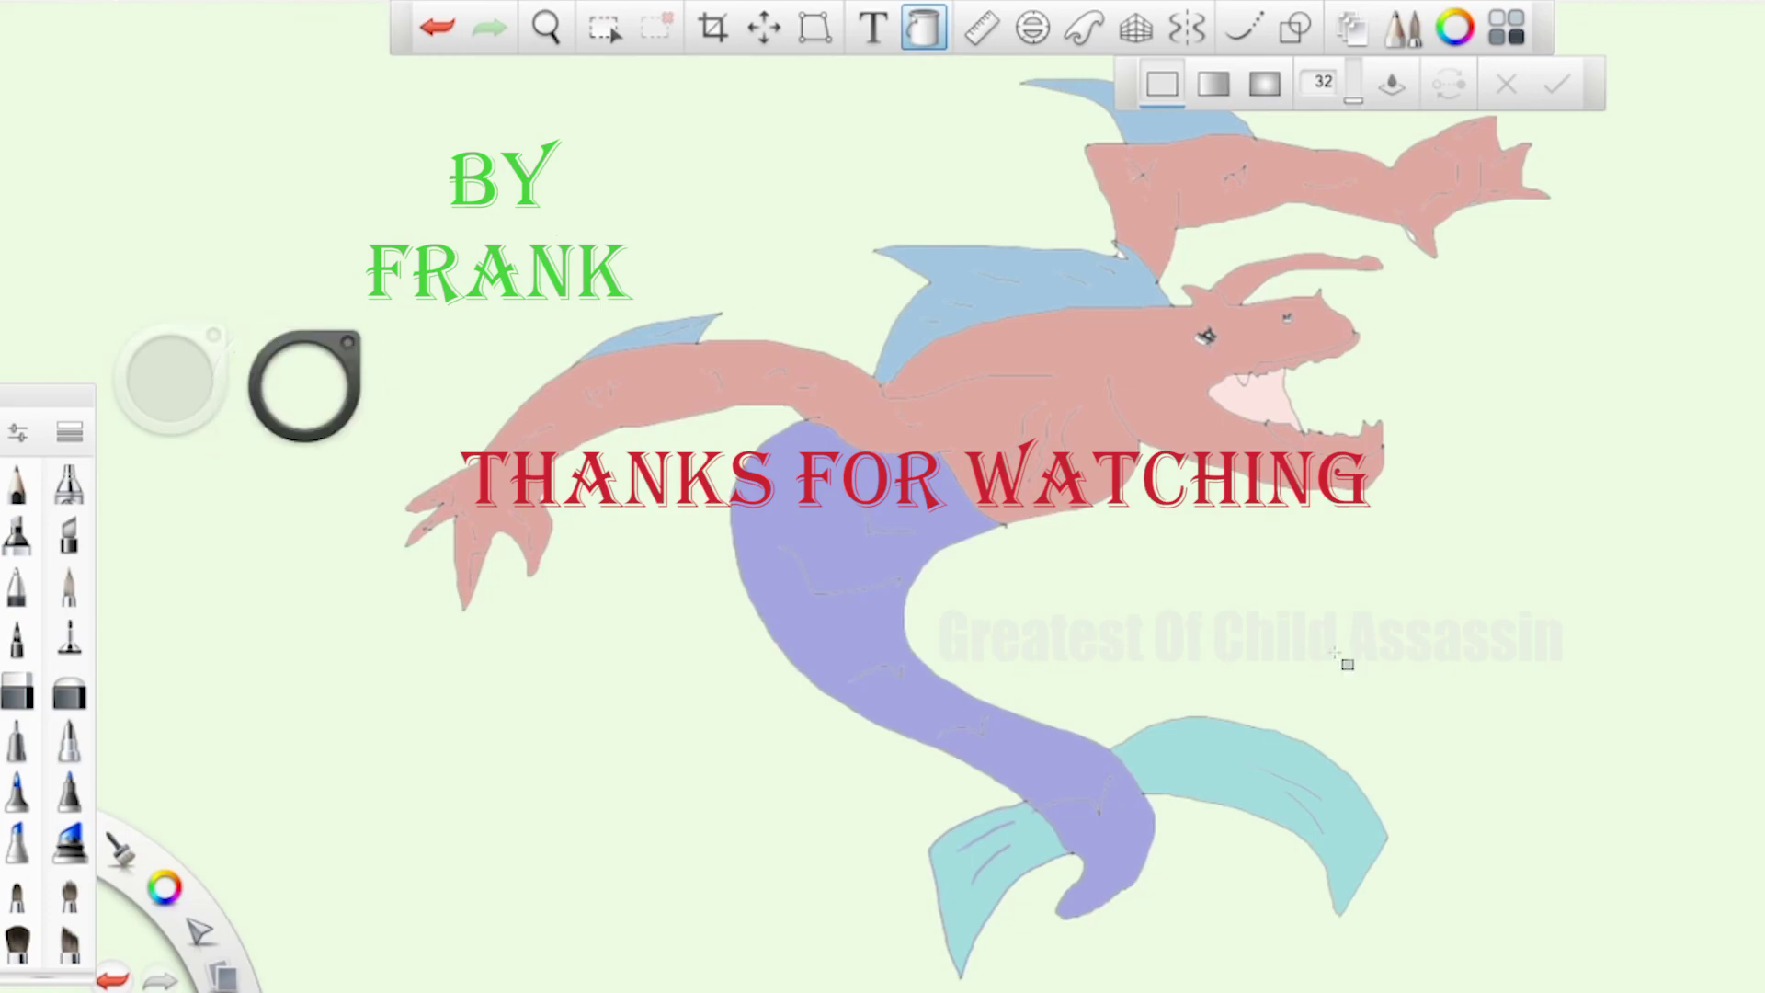